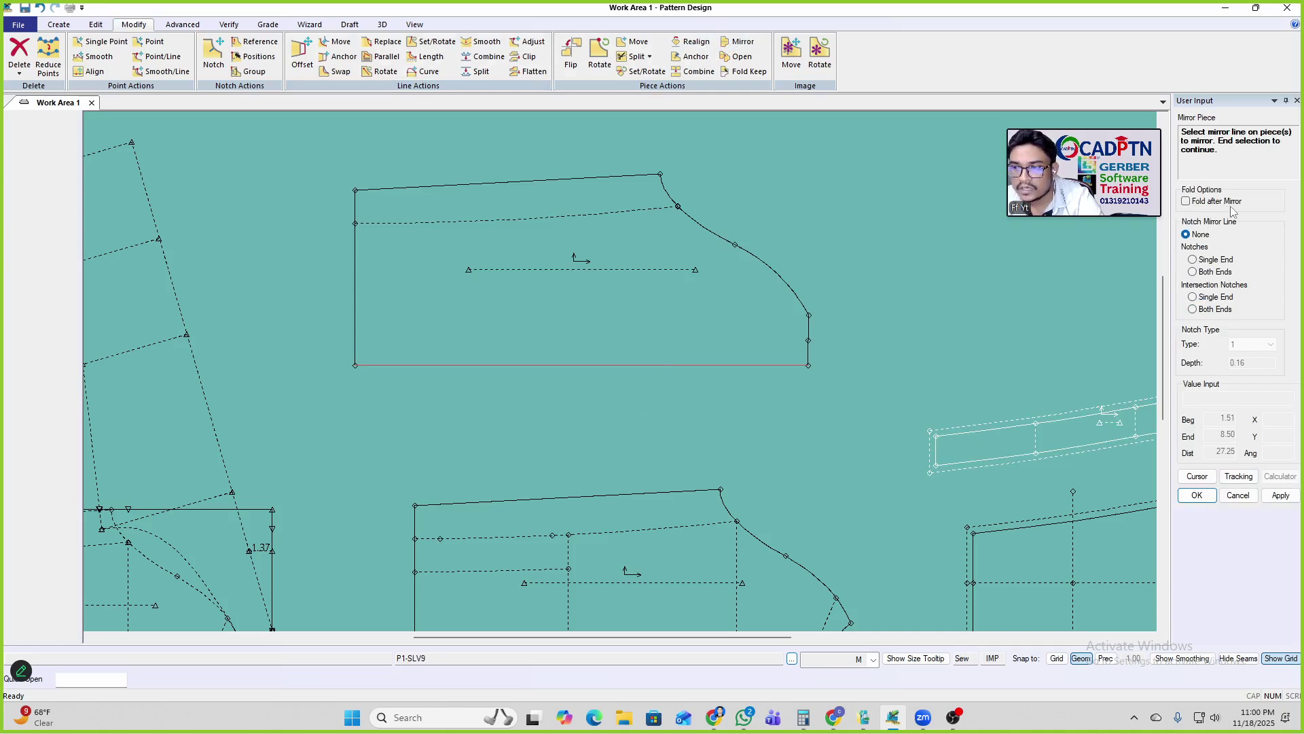
Step: Mirror the back piece P1-BK about its long straight lower edge with Fold after Mirror enabled
left_click(1186, 201)
left_click(661, 265)
right_click(656, 232)
left_click(698, 241)
right_click(564, 263)
left_click(582, 273)
Step: Try moving the upper hem corner of P1-BK by -1 in Y with Move Smooth, and undo the move
scroll(506, 313, "up", 1)
left_click(506, 314)
scroll(506, 316, "up", 4)
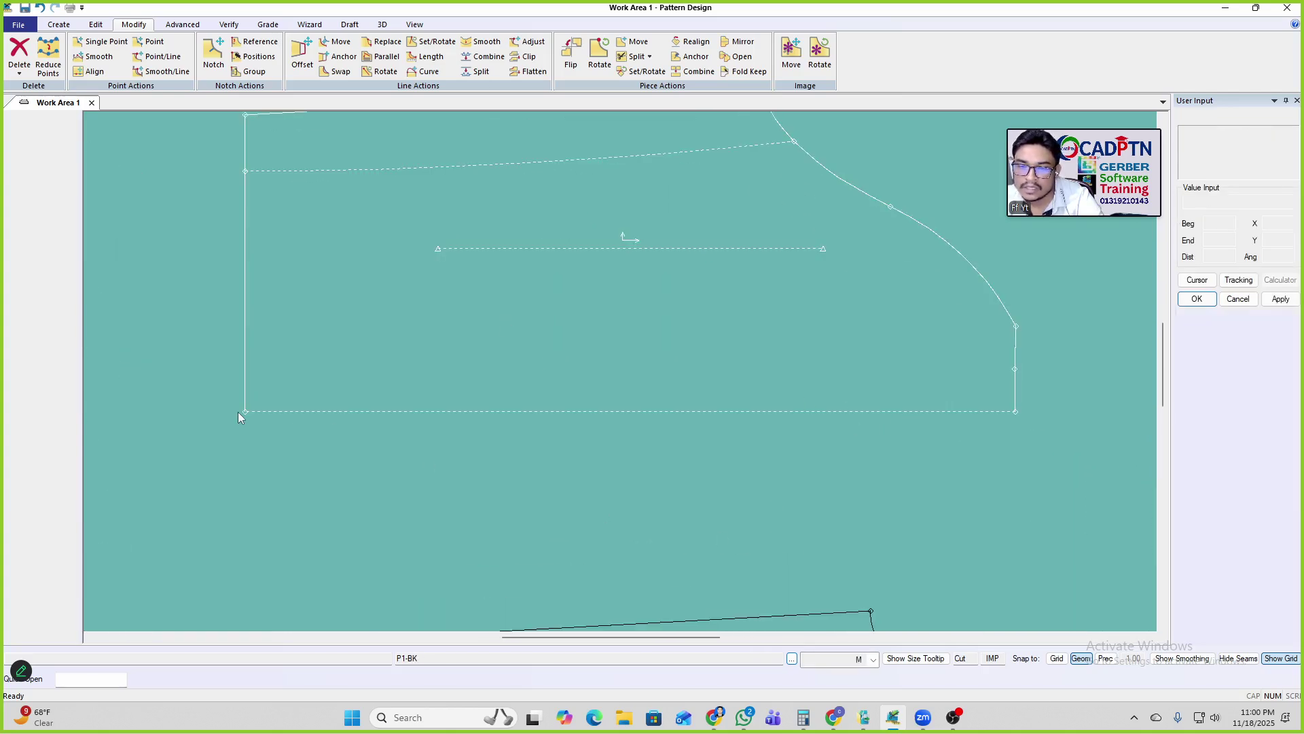
scroll(486, 384, "down", 4)
scroll(588, 360, "up", 1)
scroll(575, 340, "up", 1)
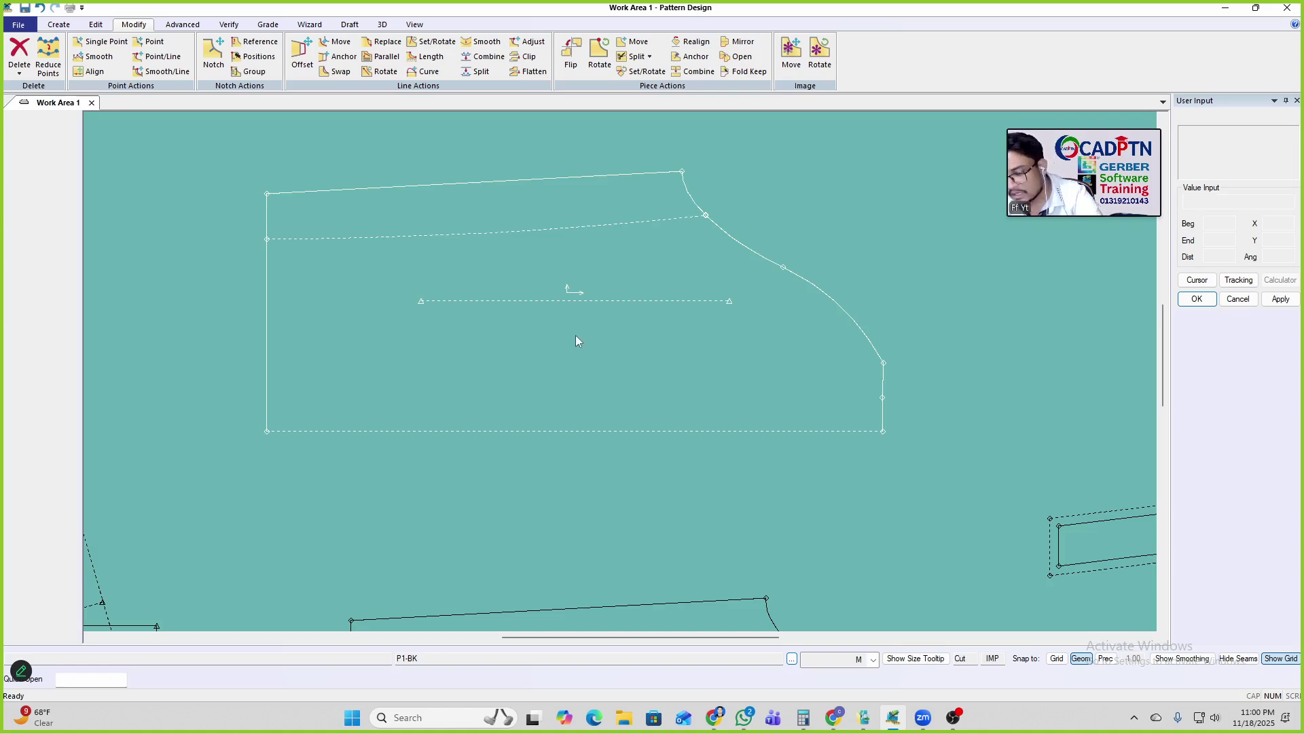
key("m")
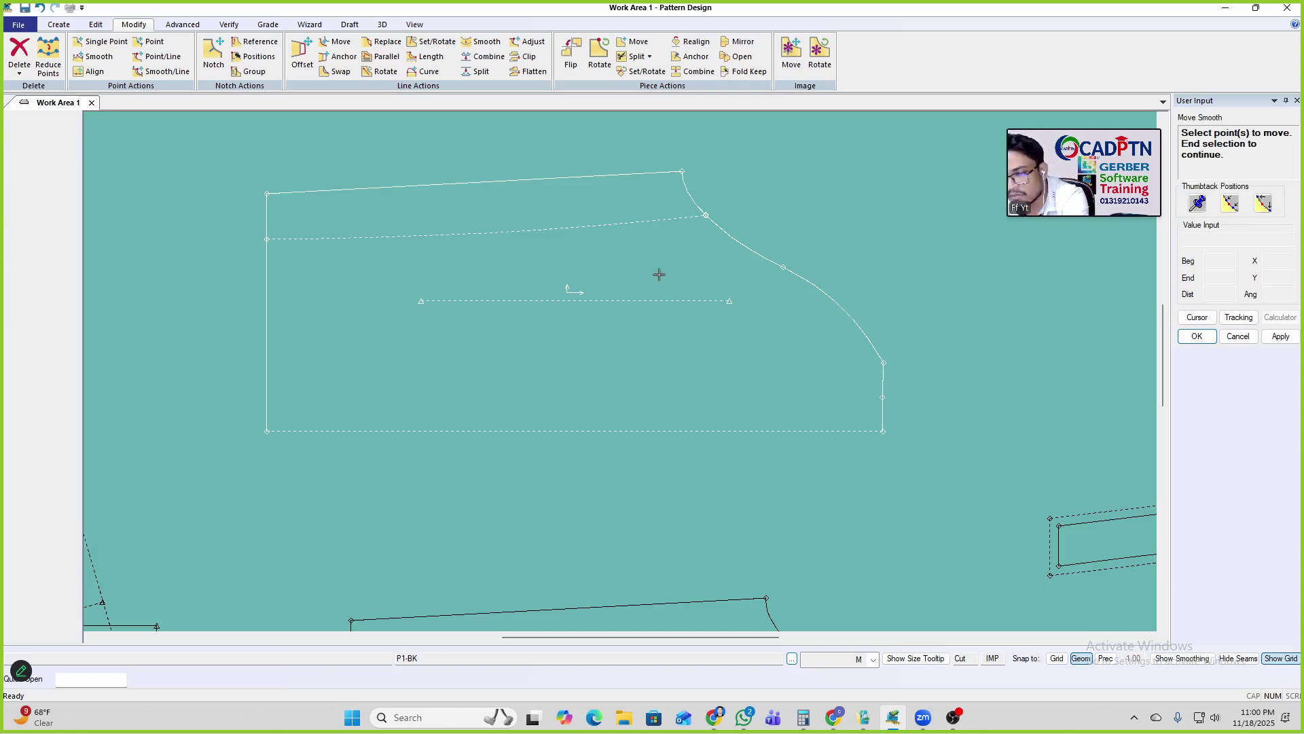
left_click(269, 195)
right_click(483, 235)
left_click(483, 235)
right_click(483, 235)
left_click(483, 235)
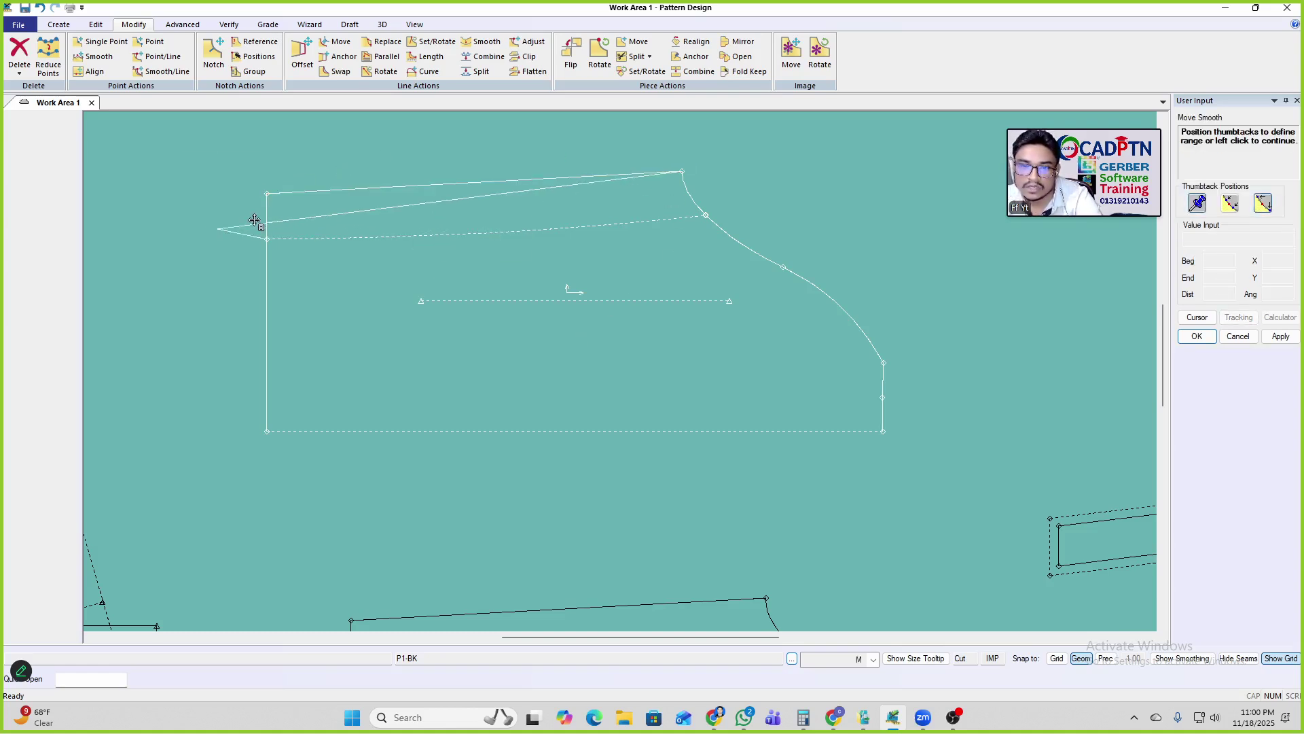
left_click(266, 197)
right_click(266, 197)
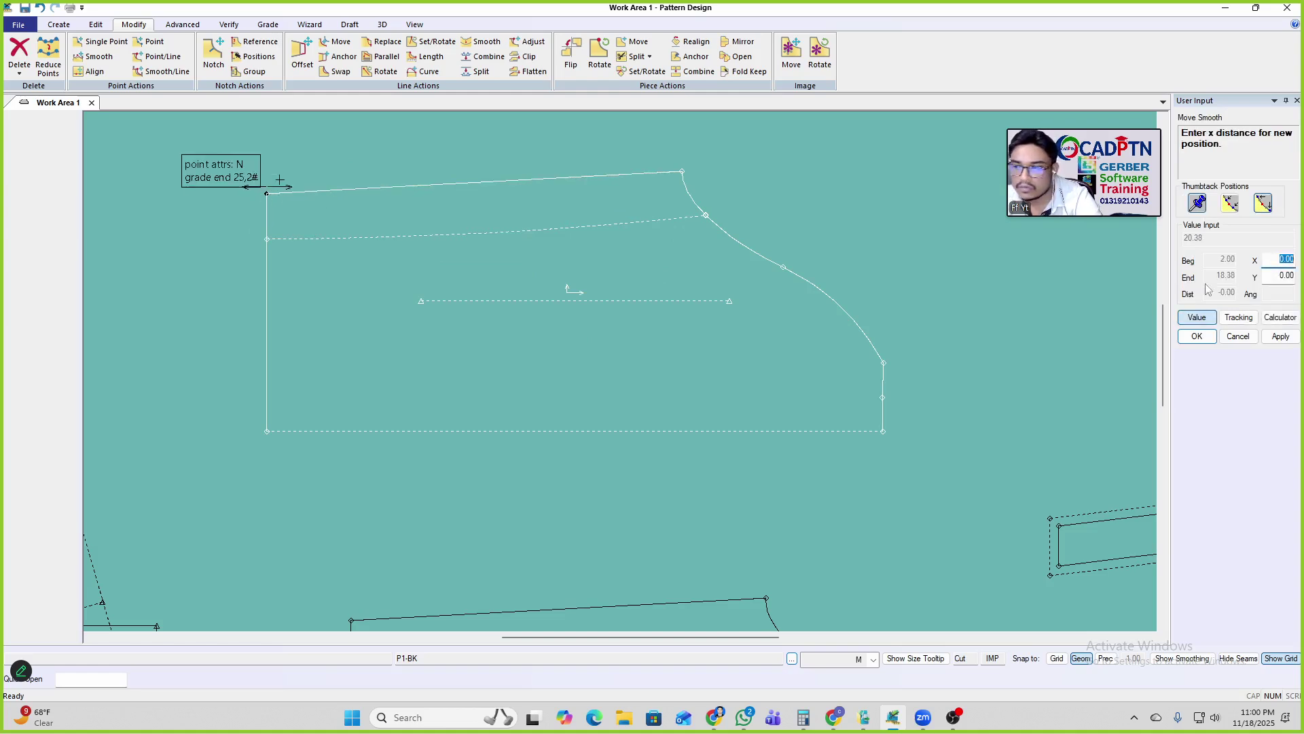
key("Return")
type("-1")
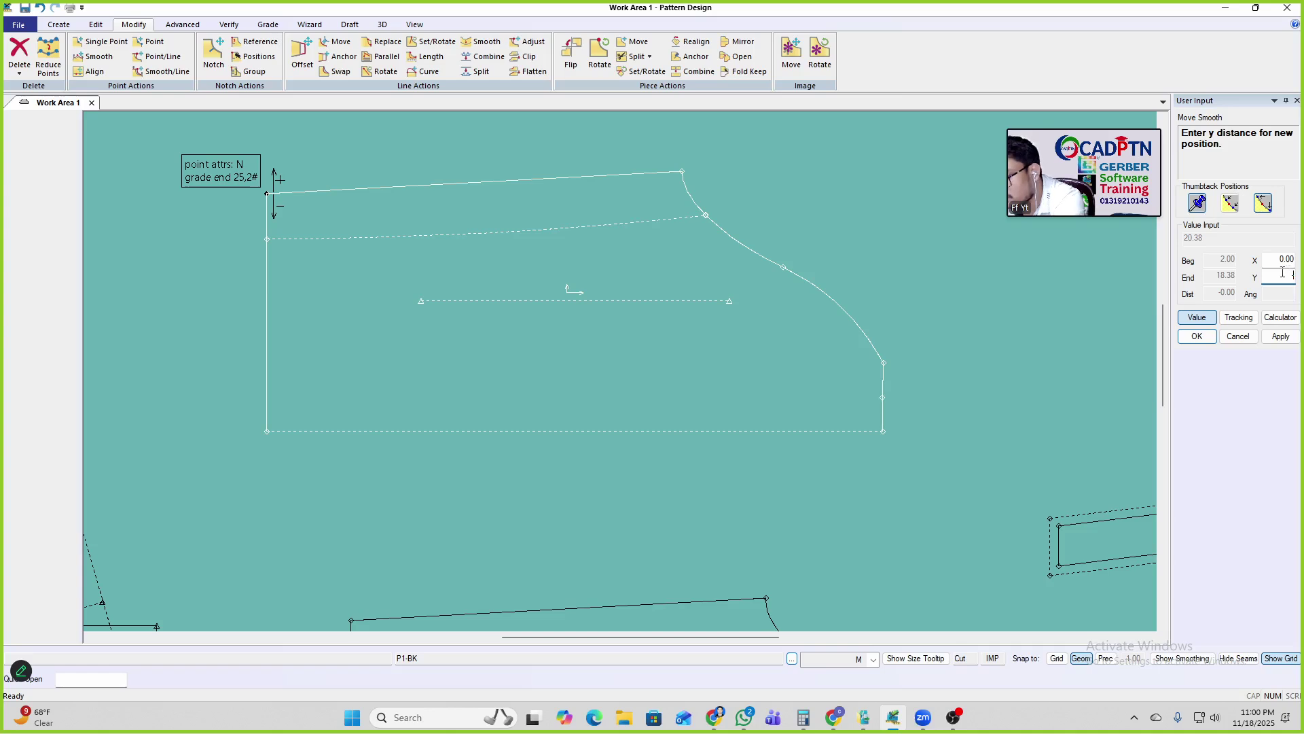
left_click(1281, 337)
left_click(1198, 337)
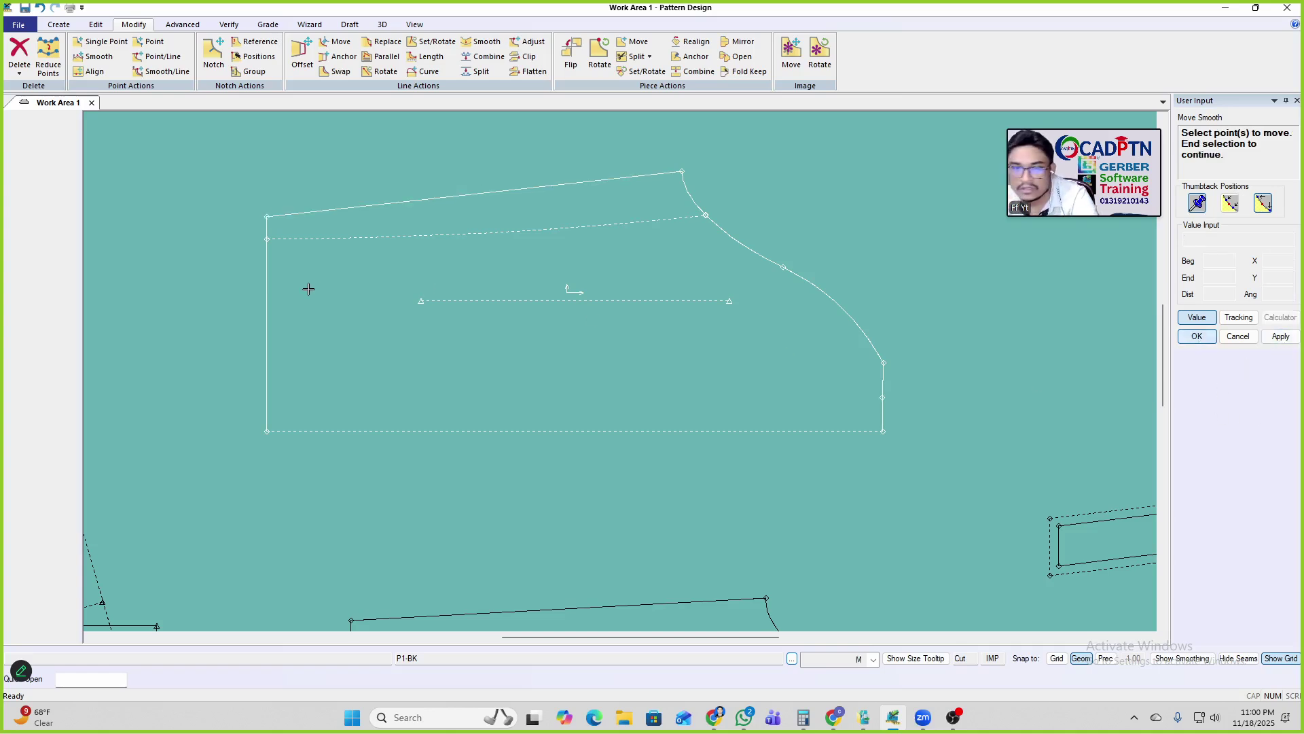
right_click(519, 298)
left_click(519, 297)
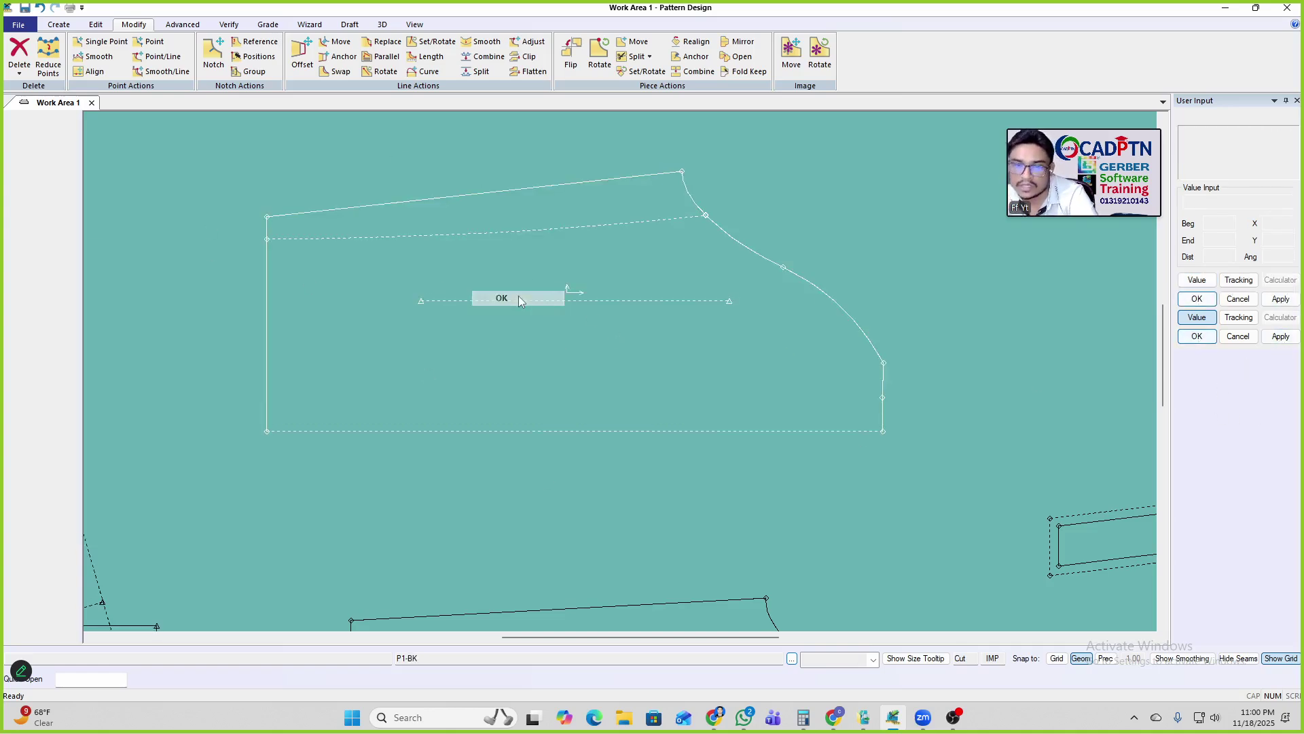
key("ctrl+z")
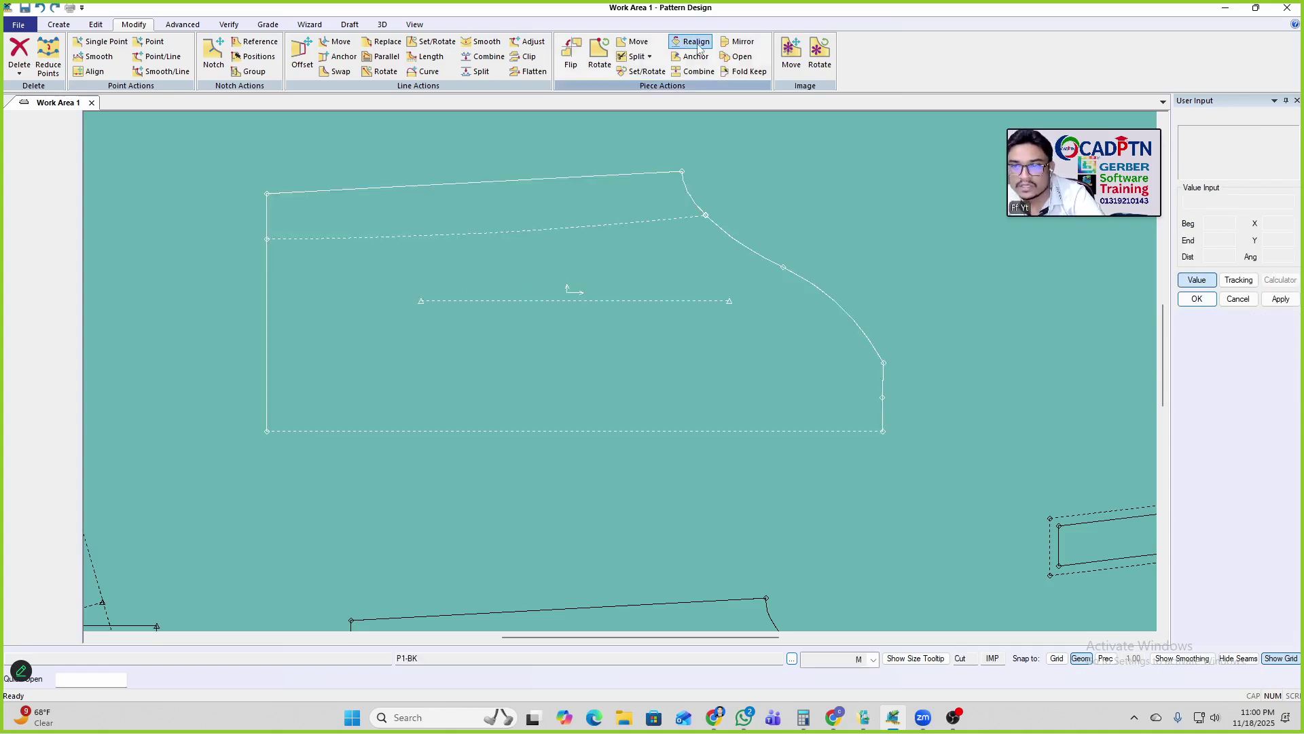
left_click(739, 43)
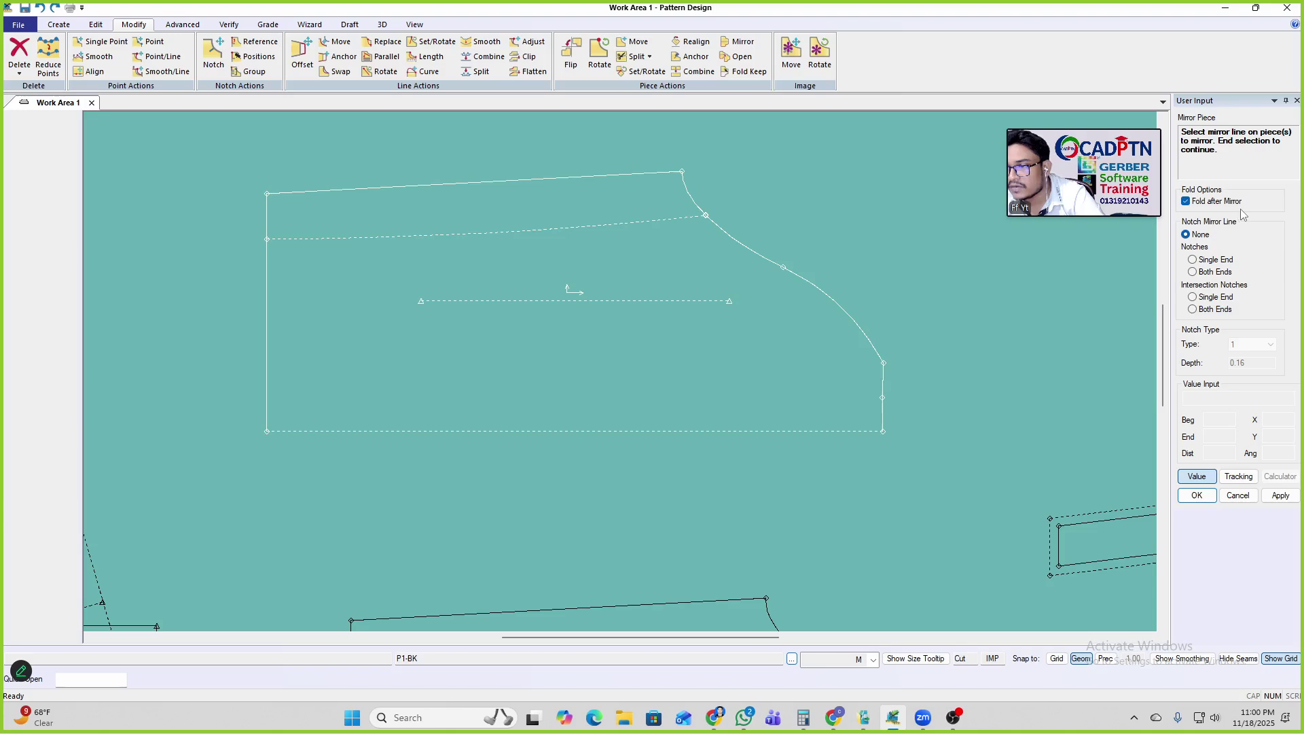
left_click(481, 244)
right_click(600, 223)
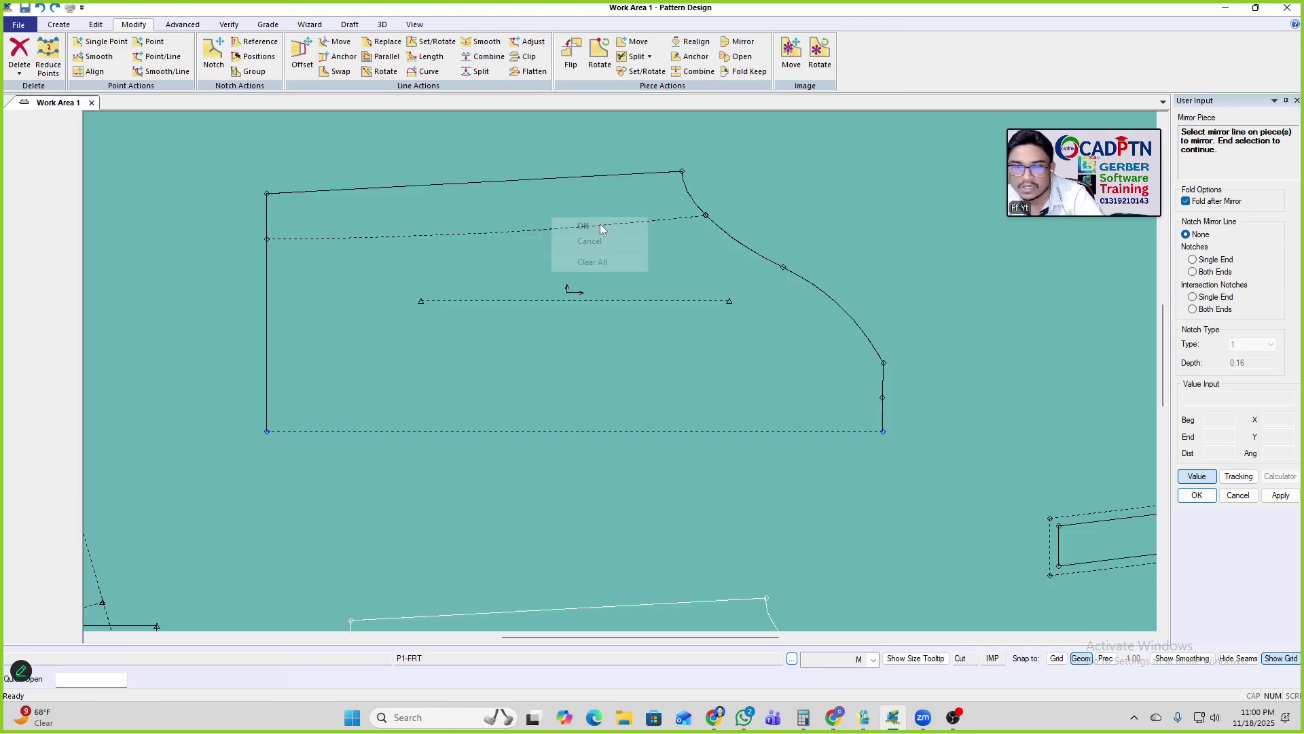
left_click(611, 231)
Step: Reposition the lower P1 draft block slightly within the work area
scroll(643, 235, "down", 5)
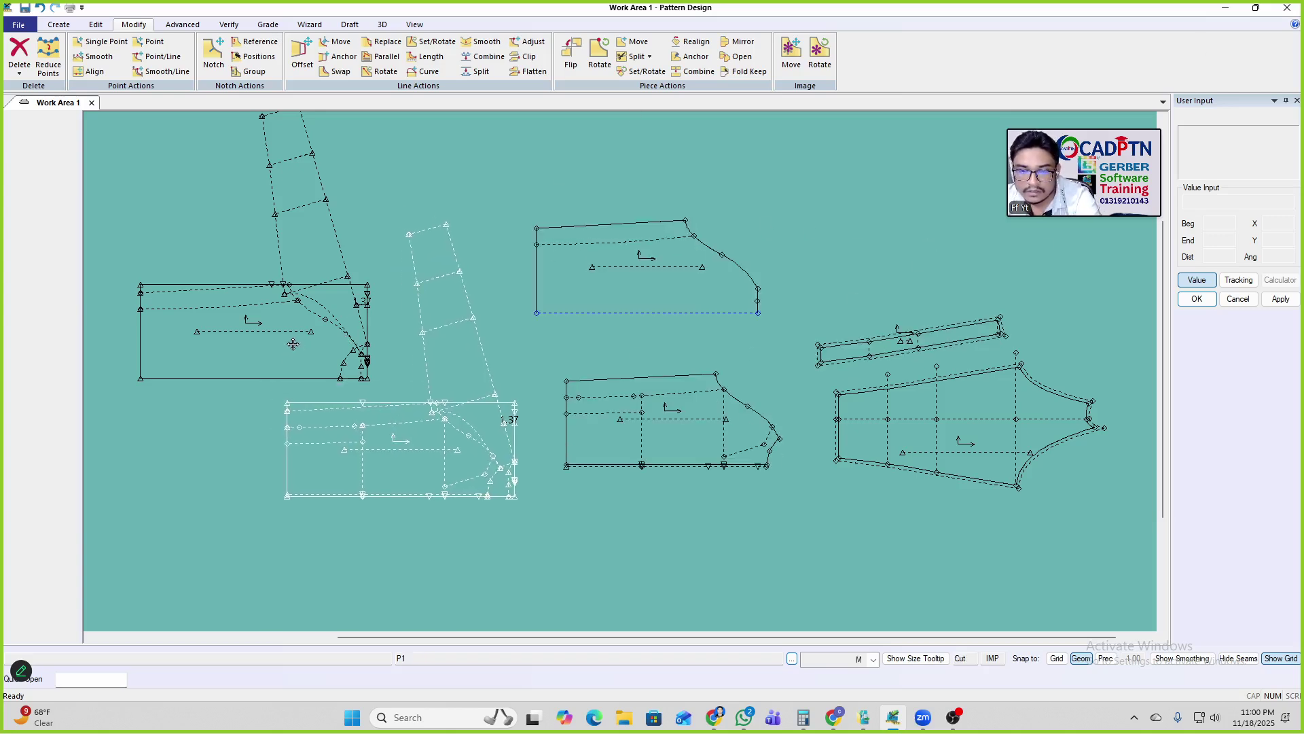
left_click(390, 440)
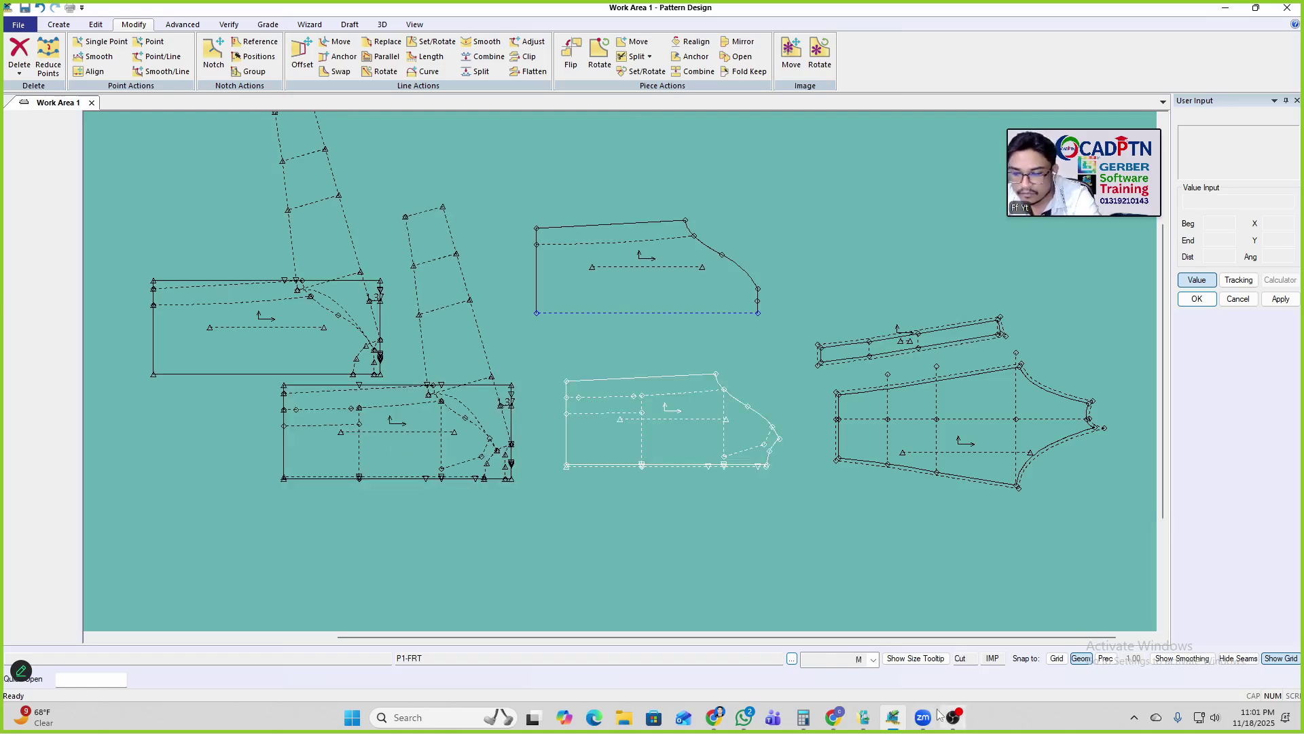
Step: Switch to AccuMark Explorer and select piece P1-SLV9 in the regland-slv storage area
left_click(864, 729)
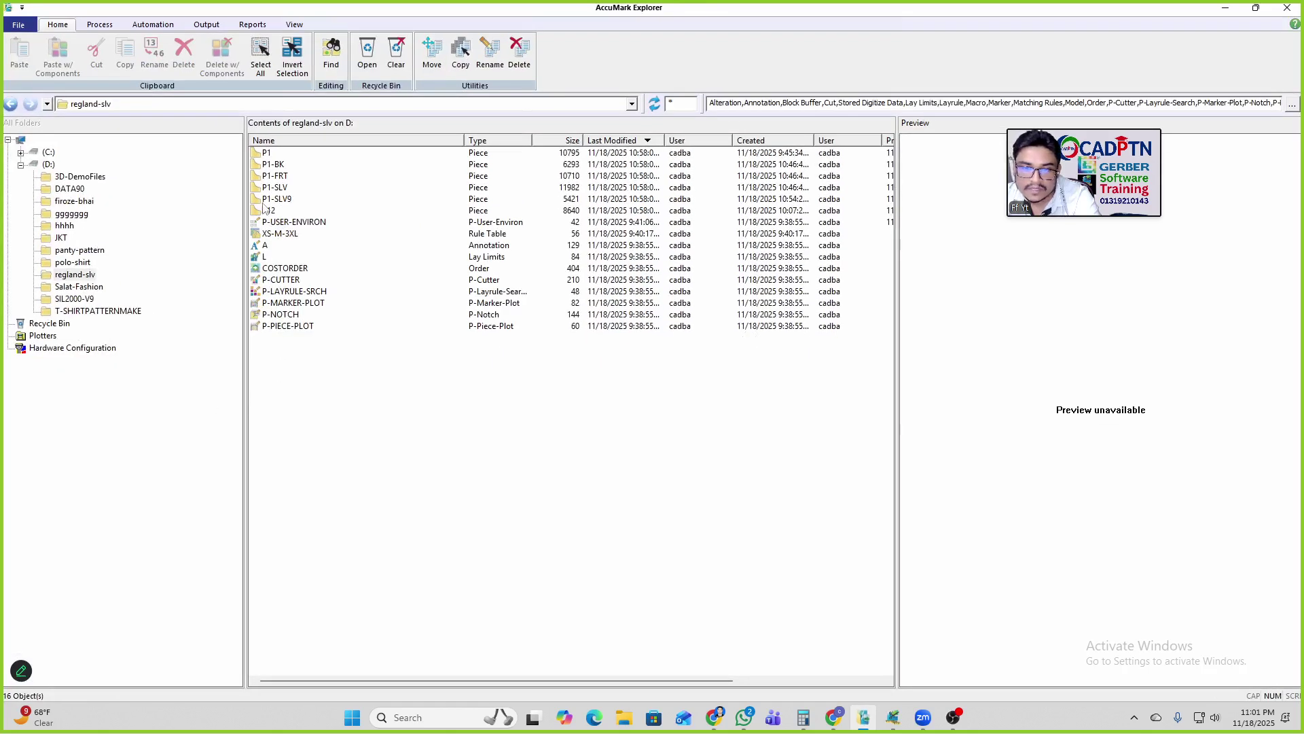
left_click(374, 396)
left_click(278, 199)
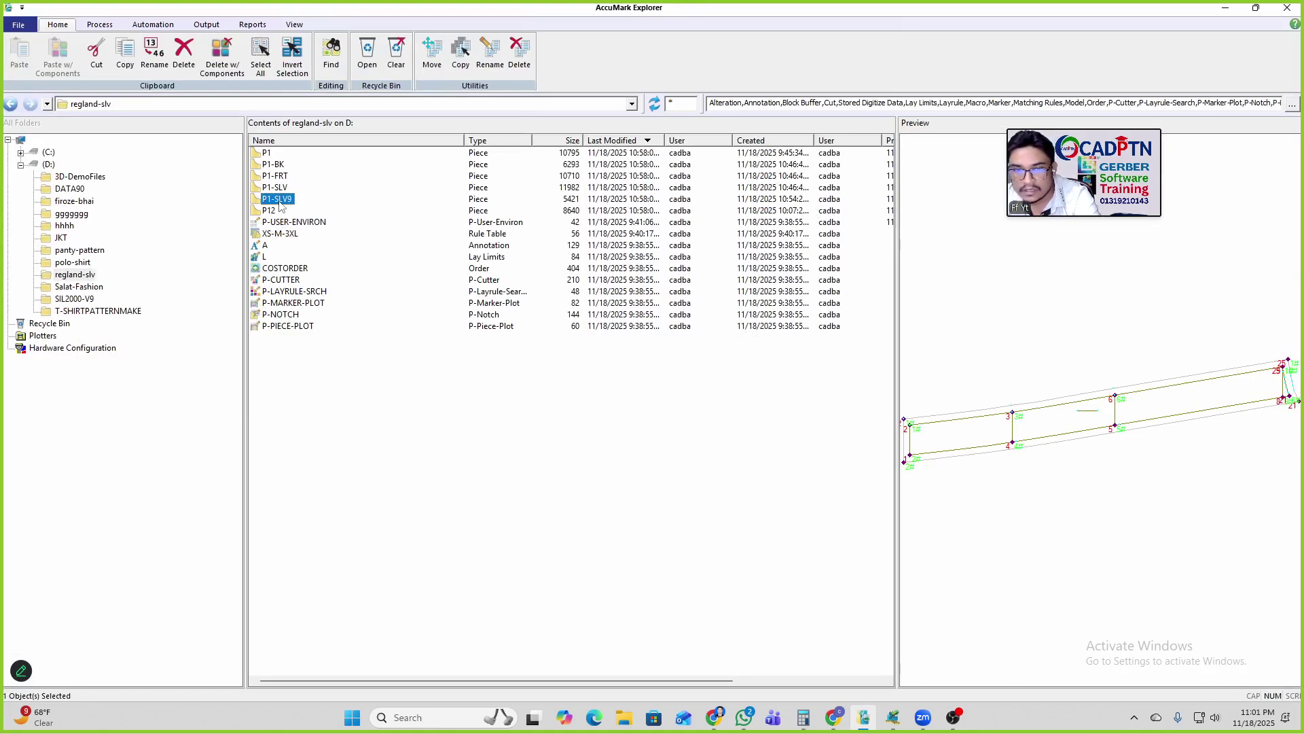
left_click(358, 386)
left_click(266, 201)
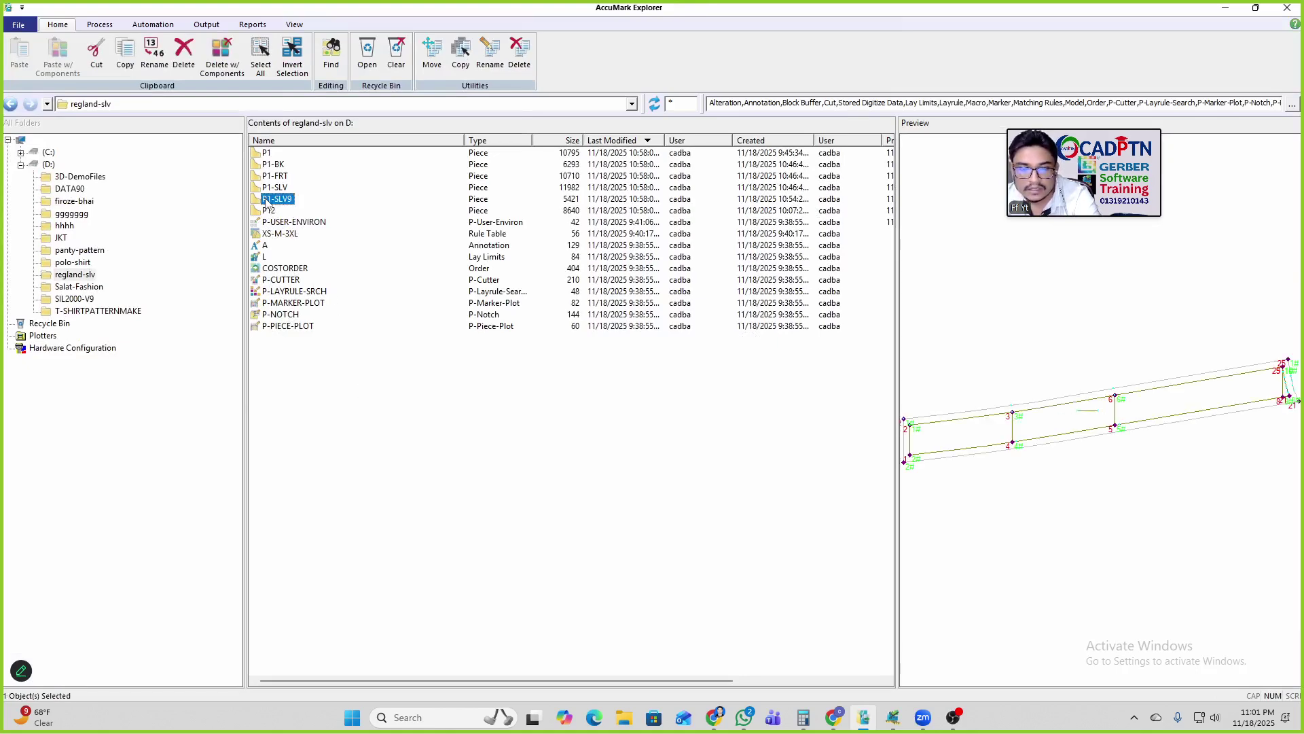
left_click(333, 375)
right_click(270, 199)
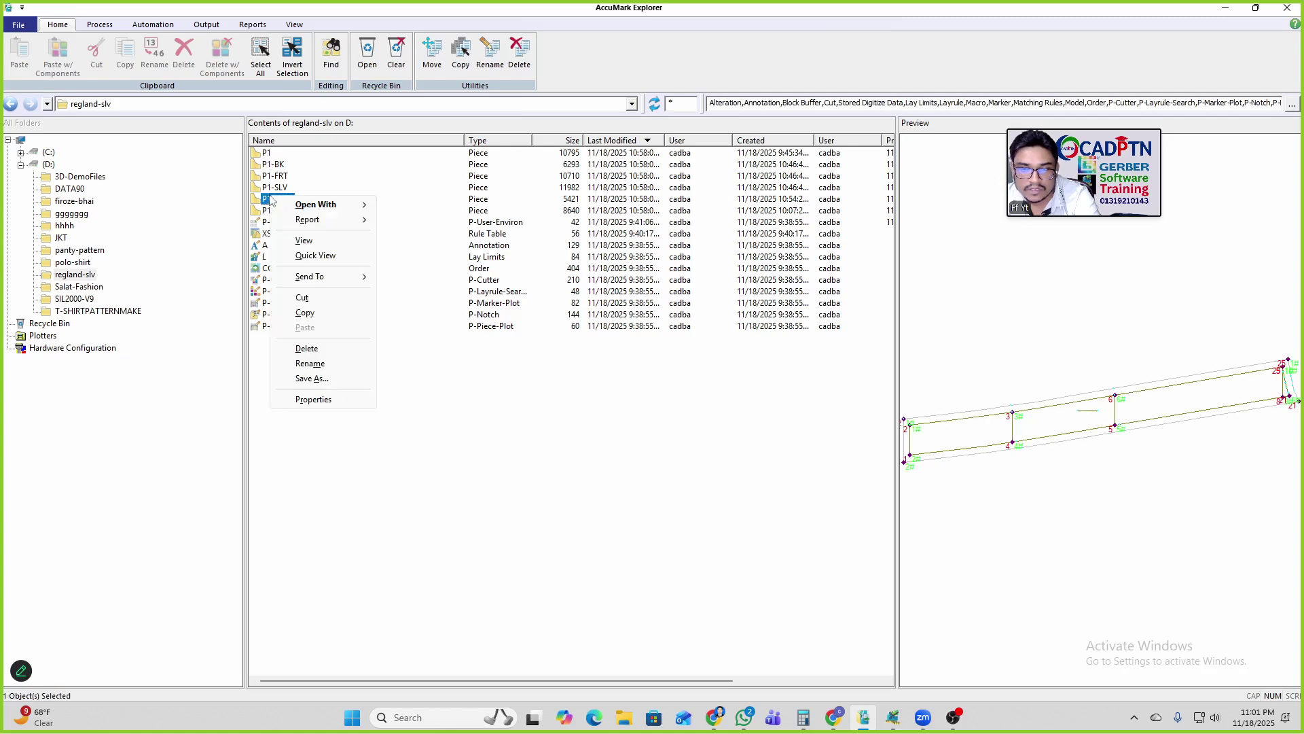
left_click(457, 460)
left_click(277, 200)
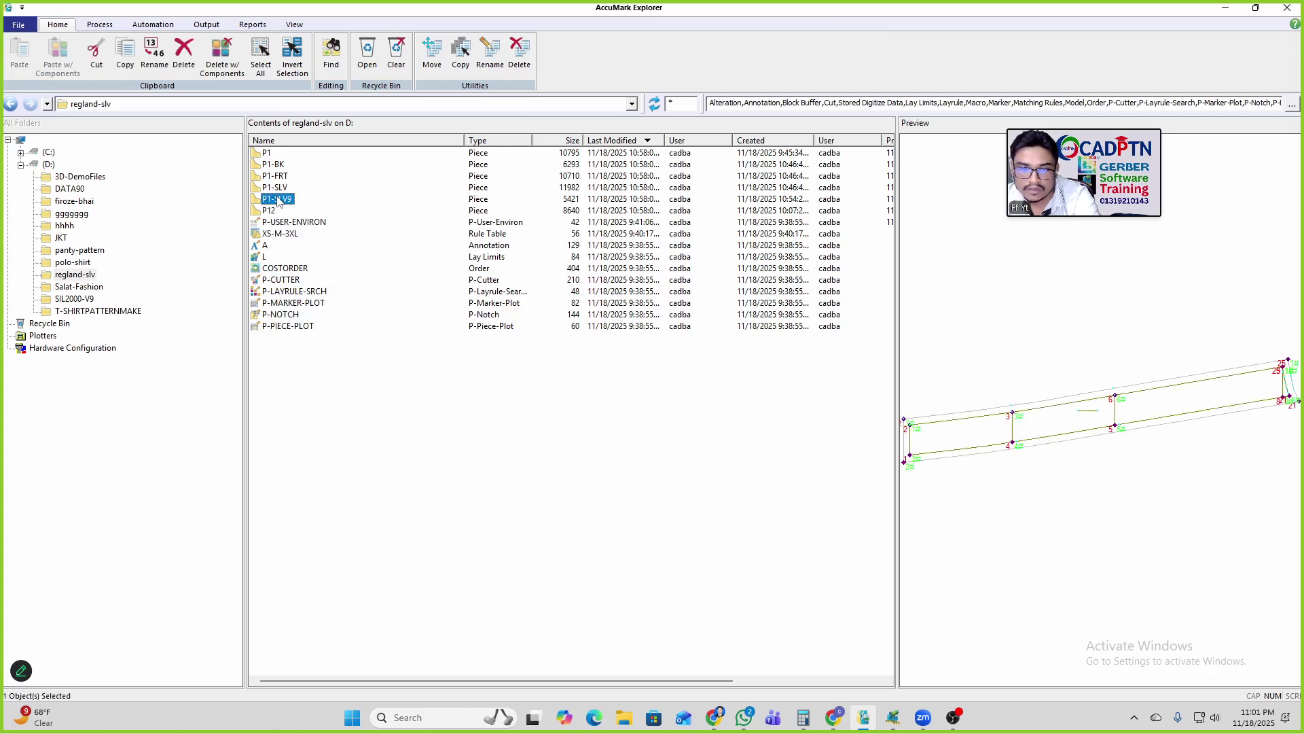
Step: Send piece P1-SLV9 to PiecePlot
right_click(277, 199)
mouse_move(316, 205)
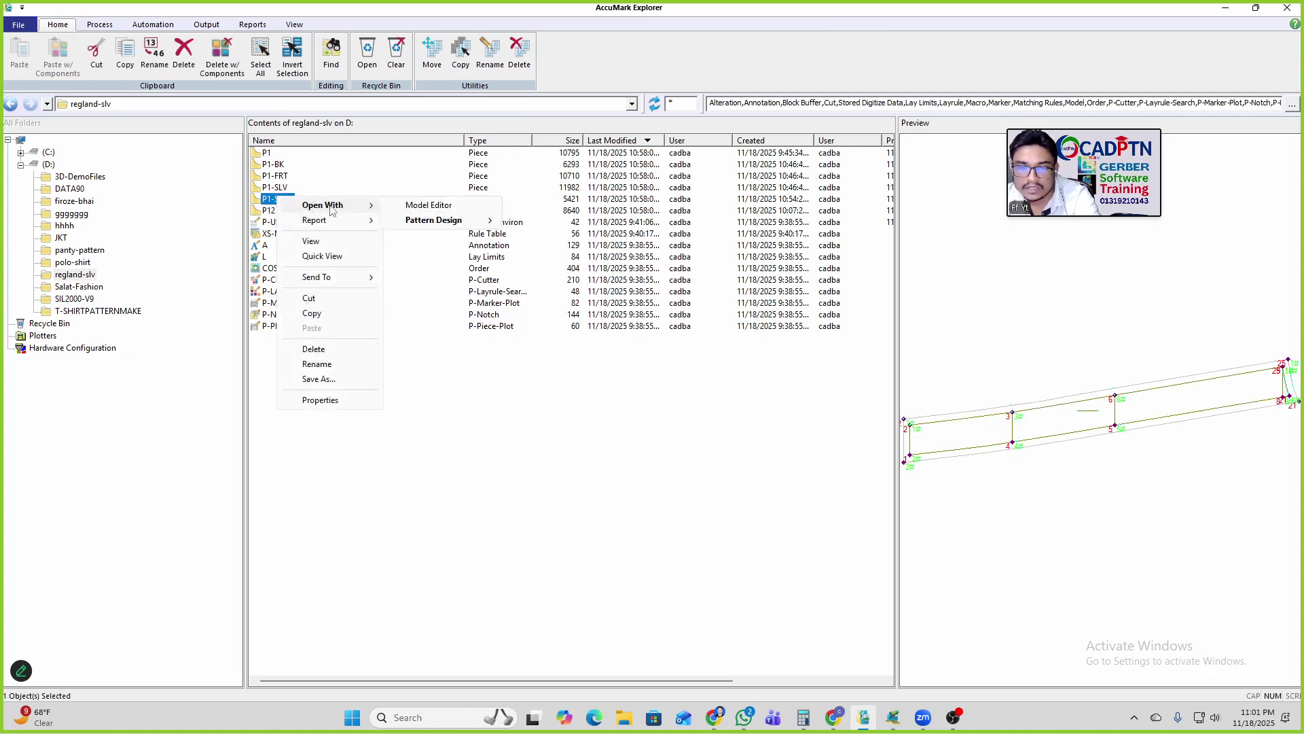
left_click(453, 370)
right_click(278, 201)
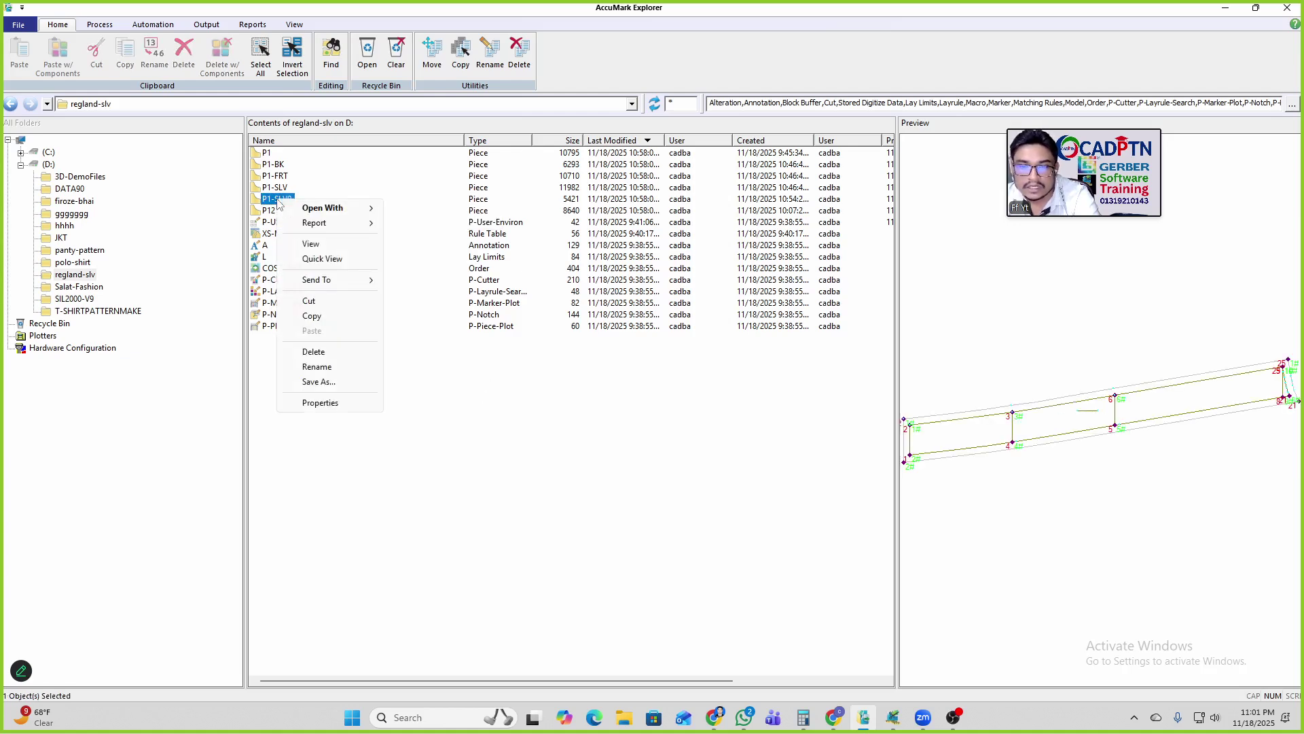
mouse_move(326, 279)
left_click(442, 281)
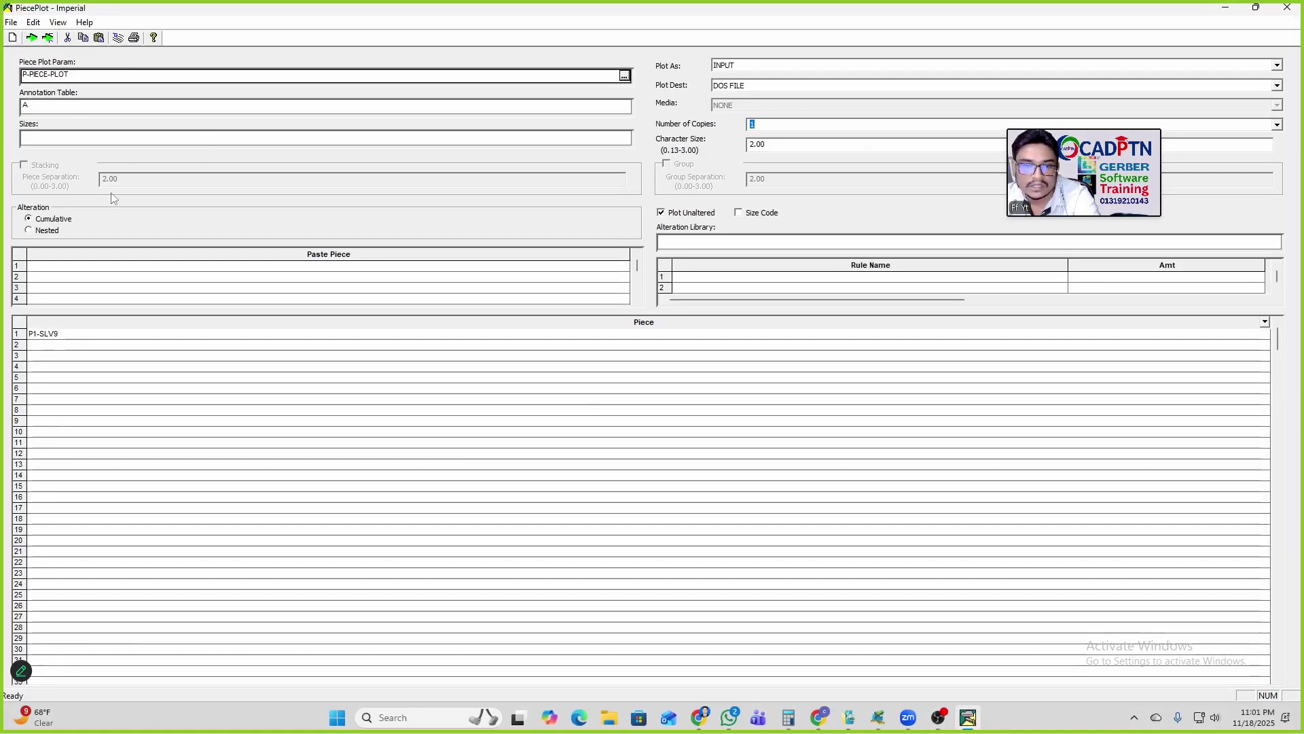
Step: Set the plot sizes to all available sizes: XS, S, M, L, XL, XXL and XXXL
left_click(266, 139)
left_click(625, 138)
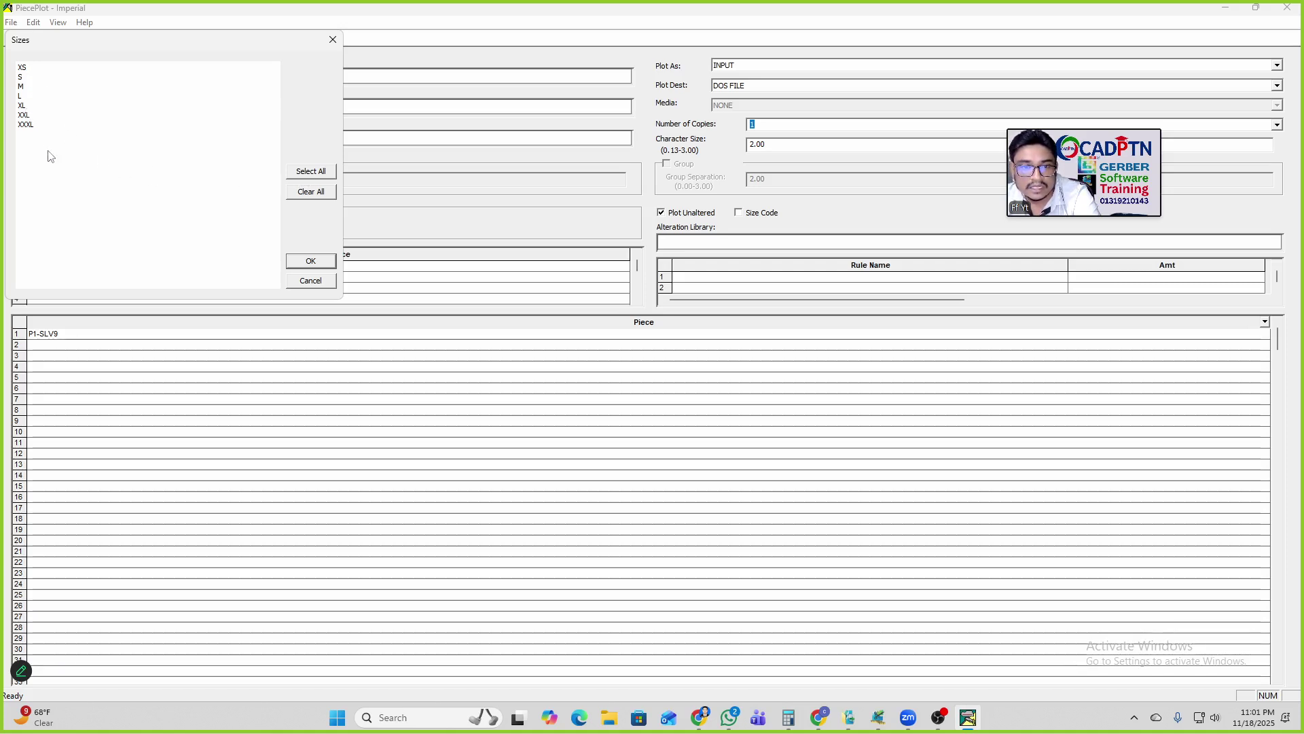
left_click(311, 171)
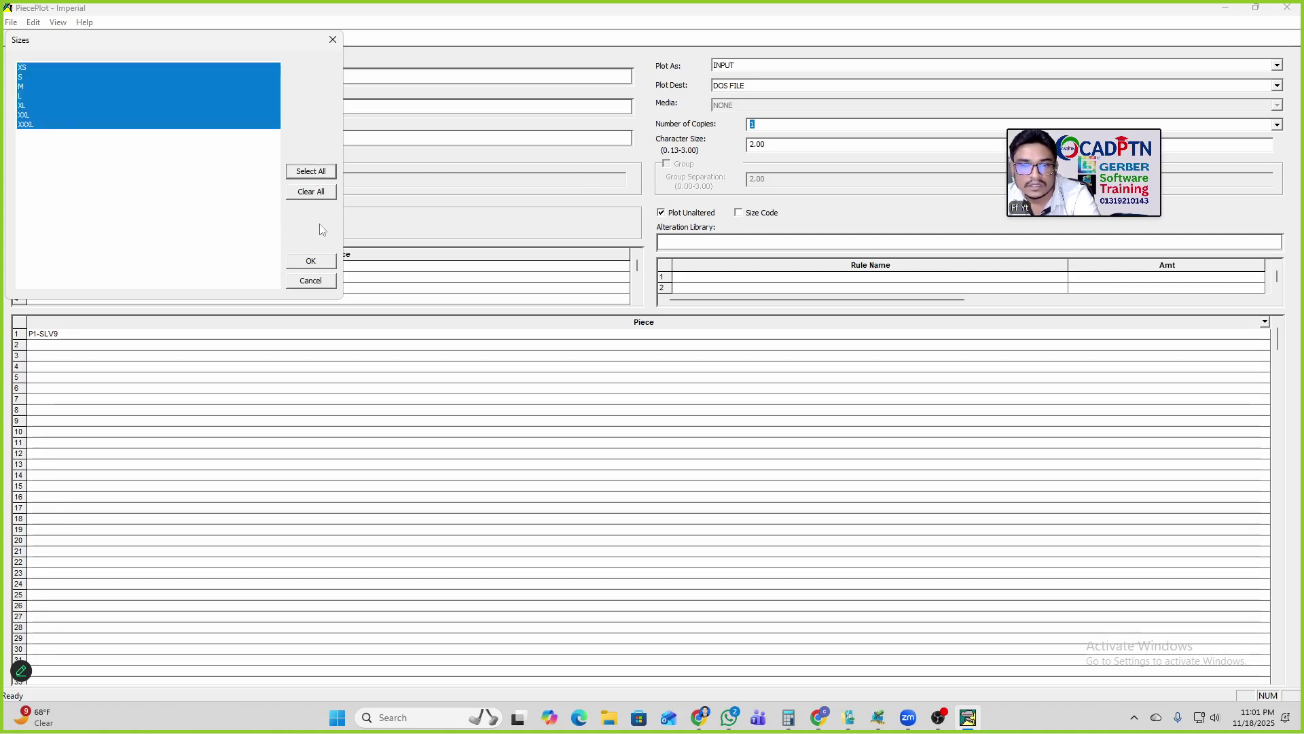
left_click(311, 261)
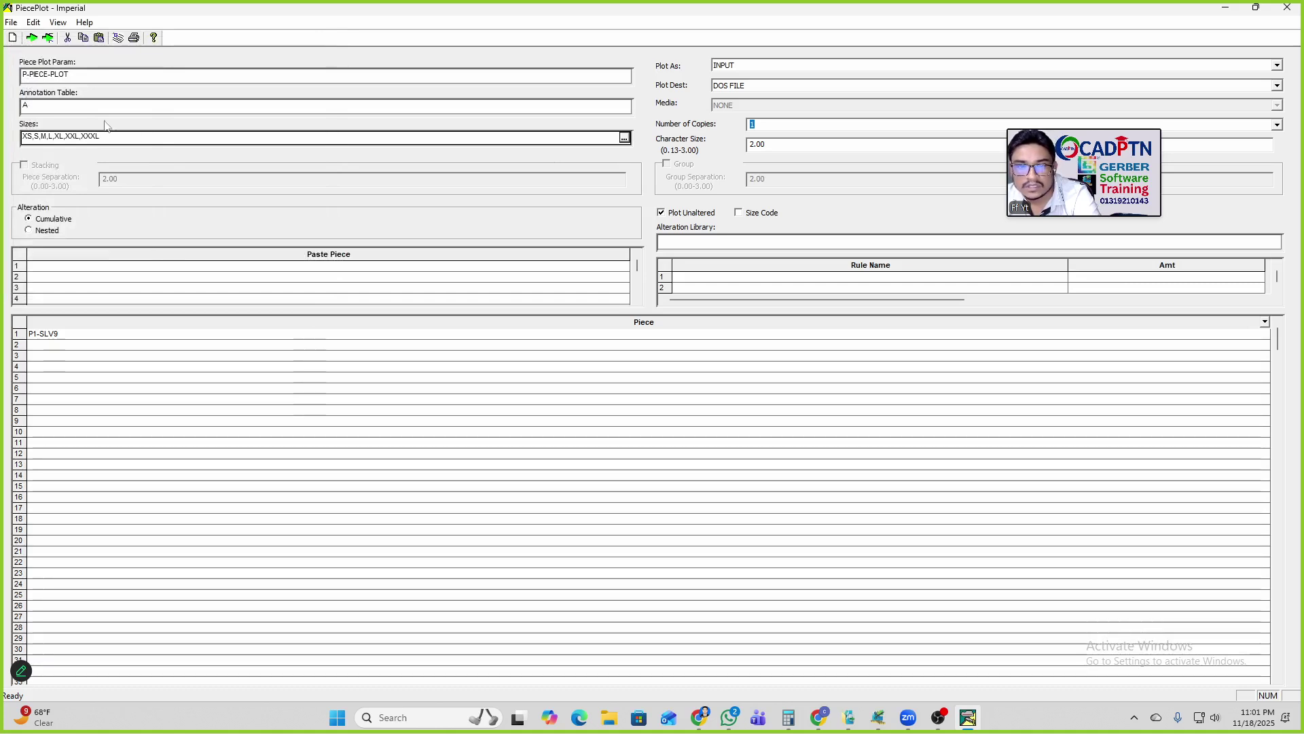
Step: Process the P1-SLV9 piece plot, and return from PiecePlot to the Pattern Design work area
left_click(32, 38)
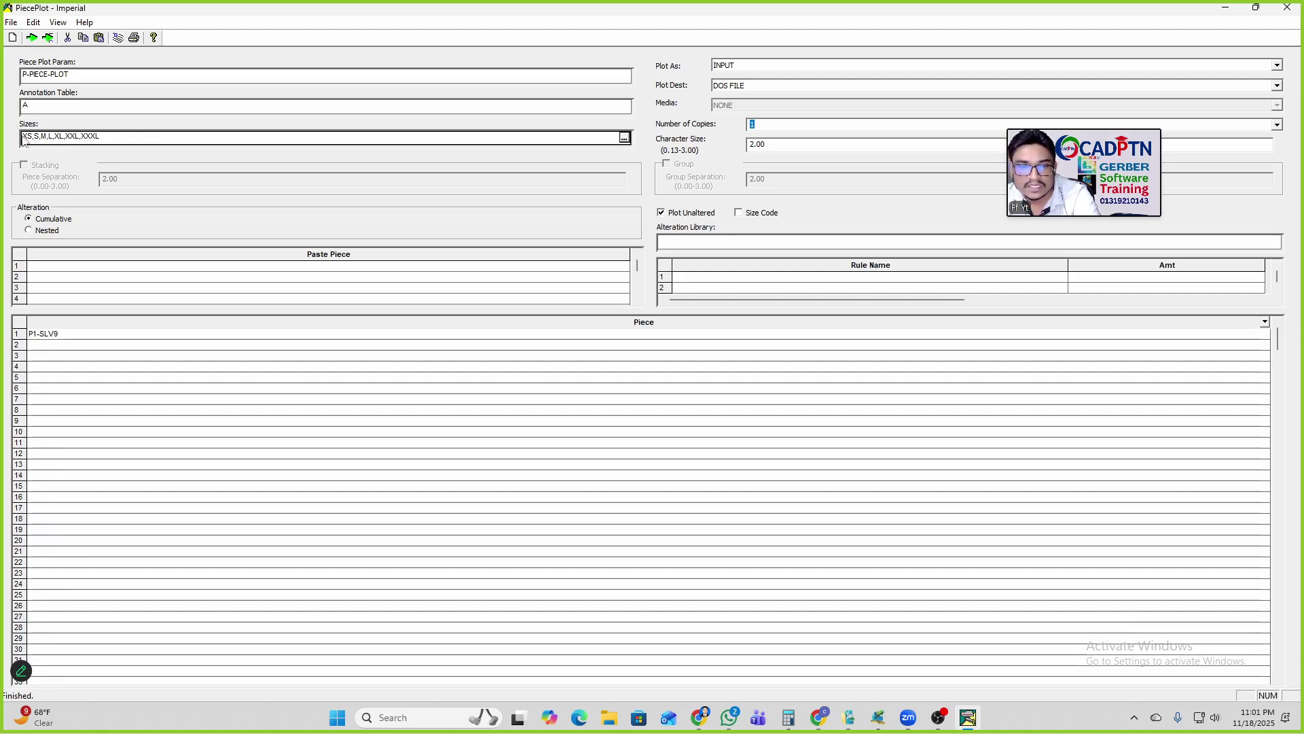
left_click(1288, 8)
mouse_move(893, 715)
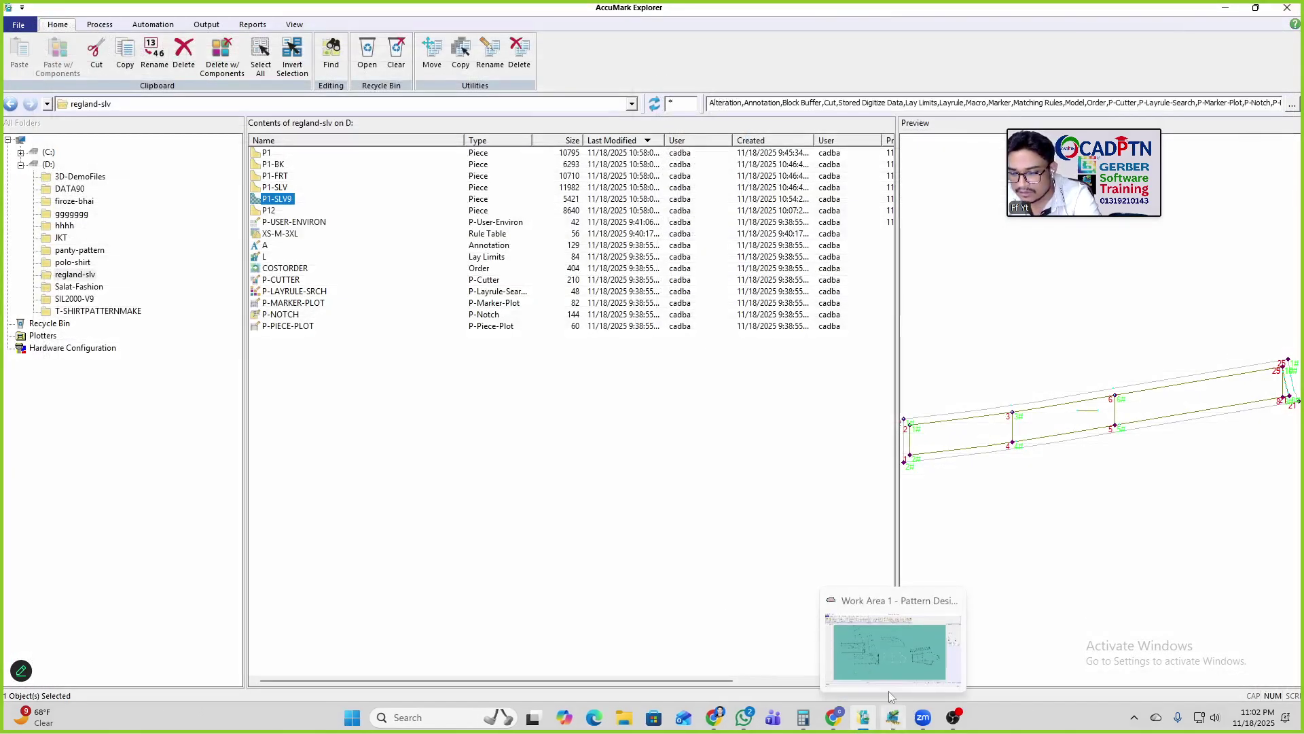
left_click(886, 669)
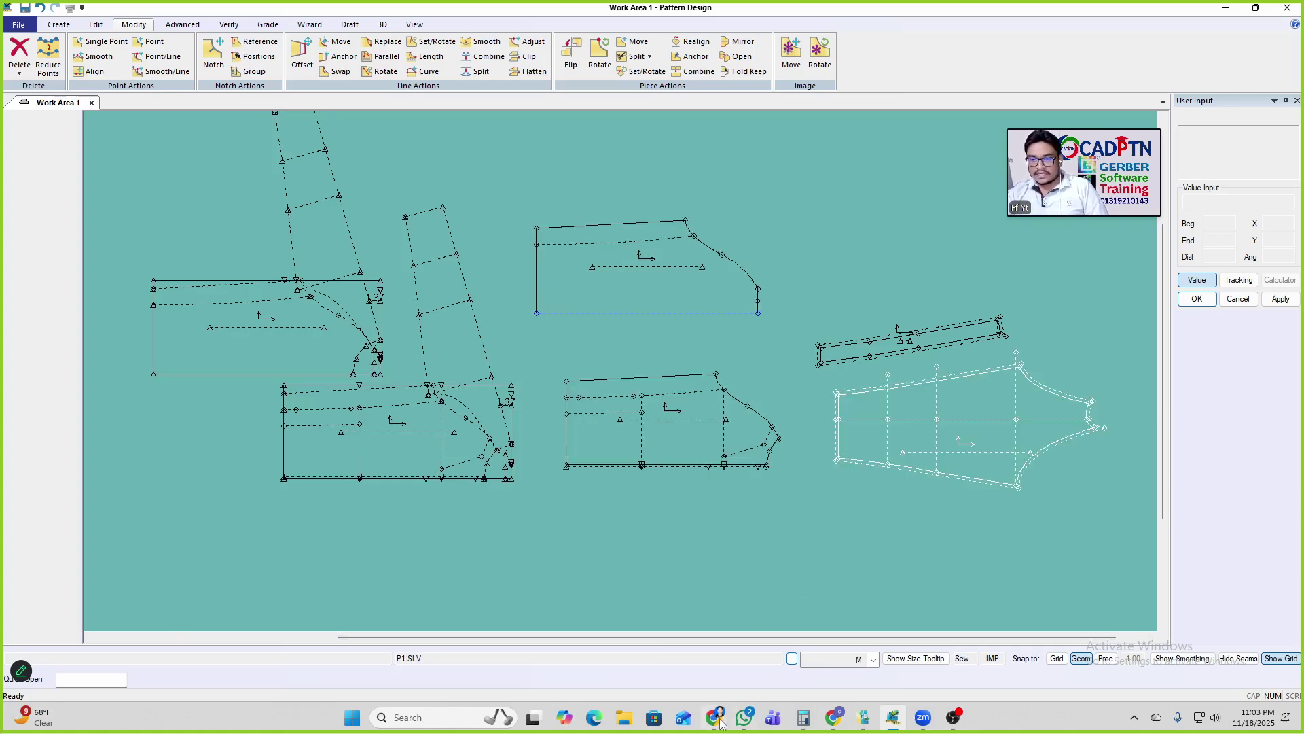
Step: Switch to Chrome and bring up the T SHIRT PATTERN SPEC spreadsheet in a maximized window
left_click(835, 718)
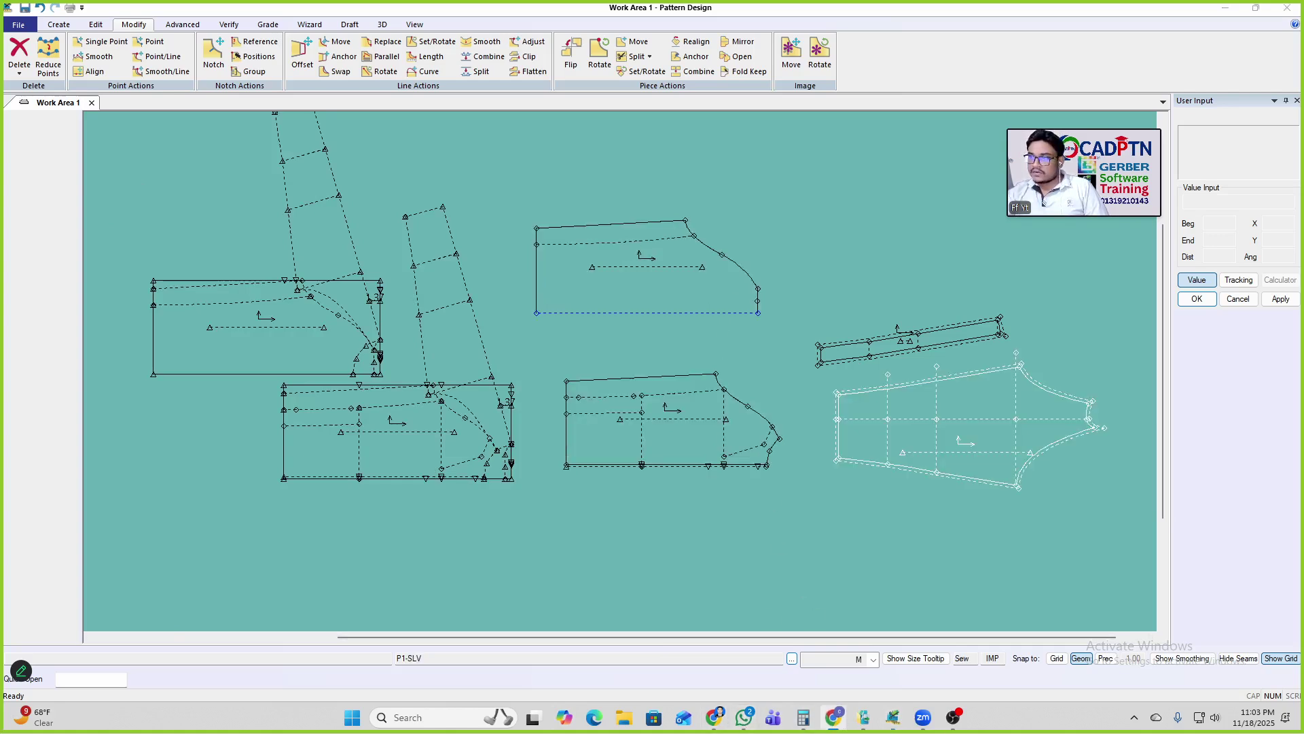
left_click_drag(1303, 129, 955, 58)
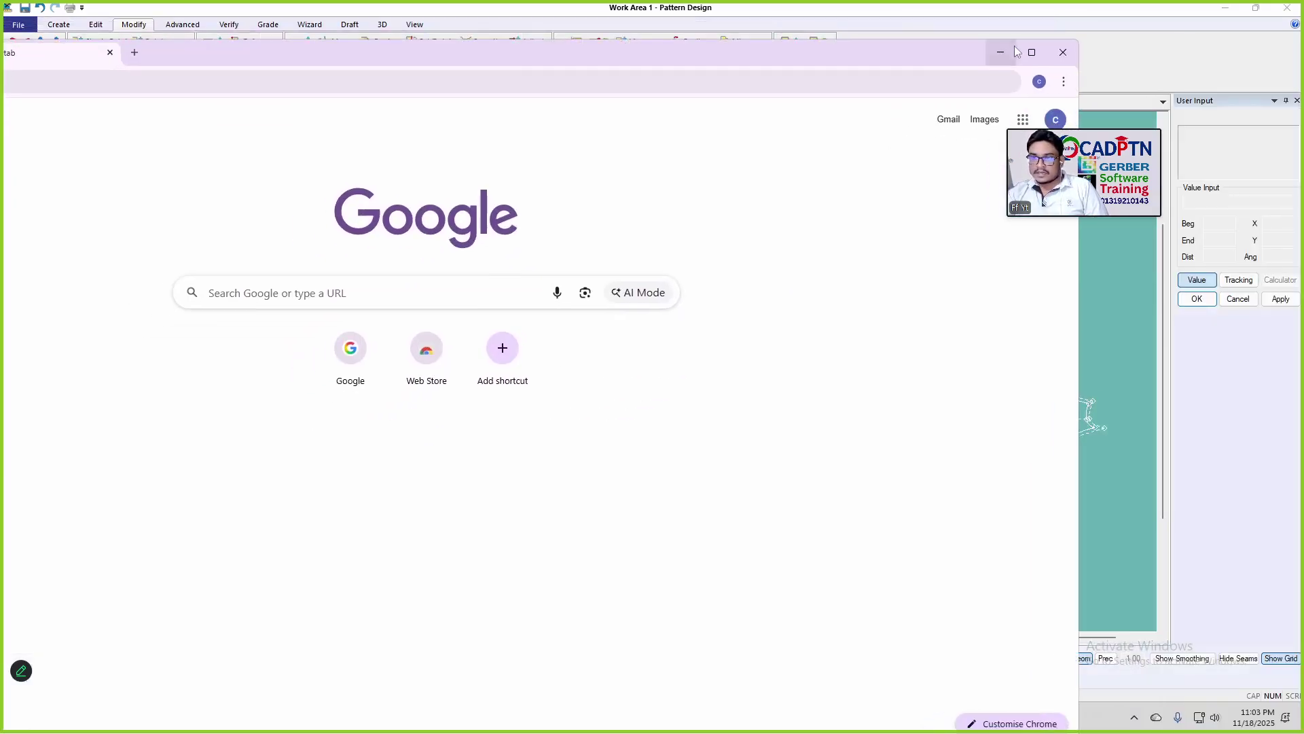
left_click(1022, 54)
left_click(102, 13)
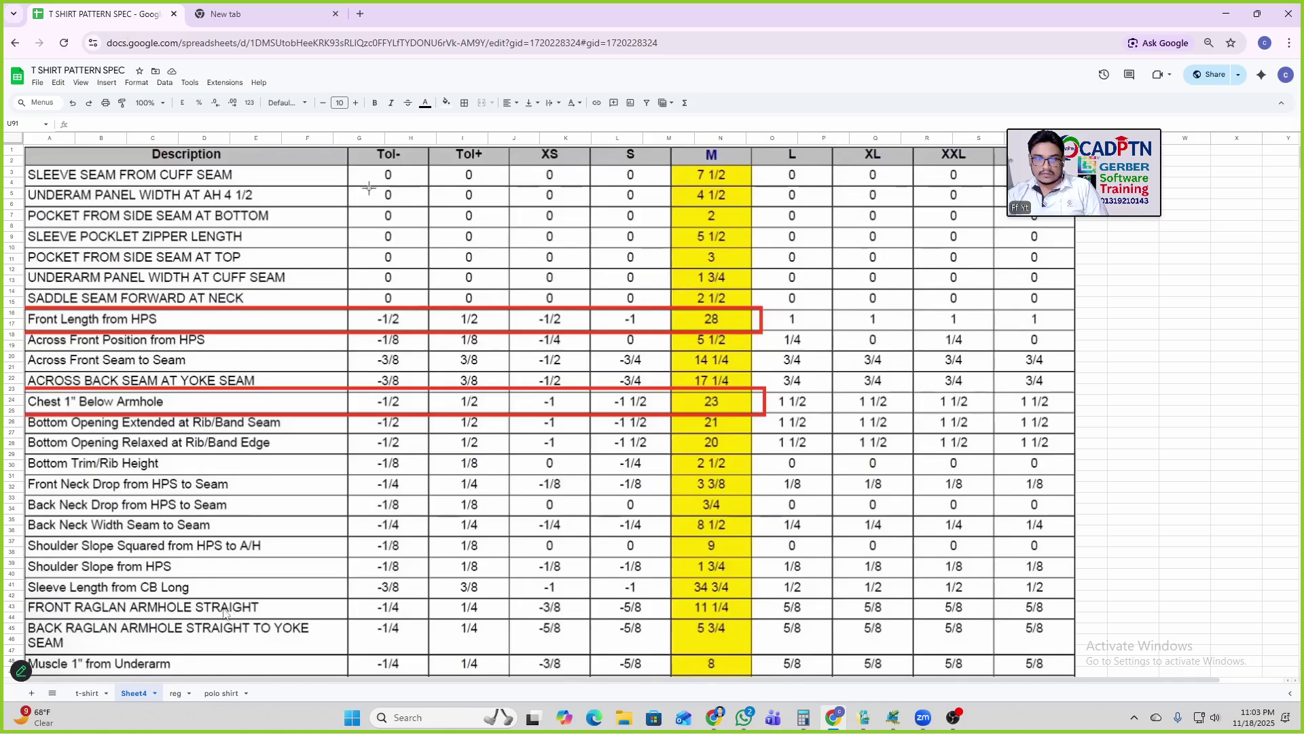
scroll(224, 611, "down", 1)
Step: Rename Sheet4 in the spreadsheet as "regland slv"
left_click(86, 693)
left_click(135, 693)
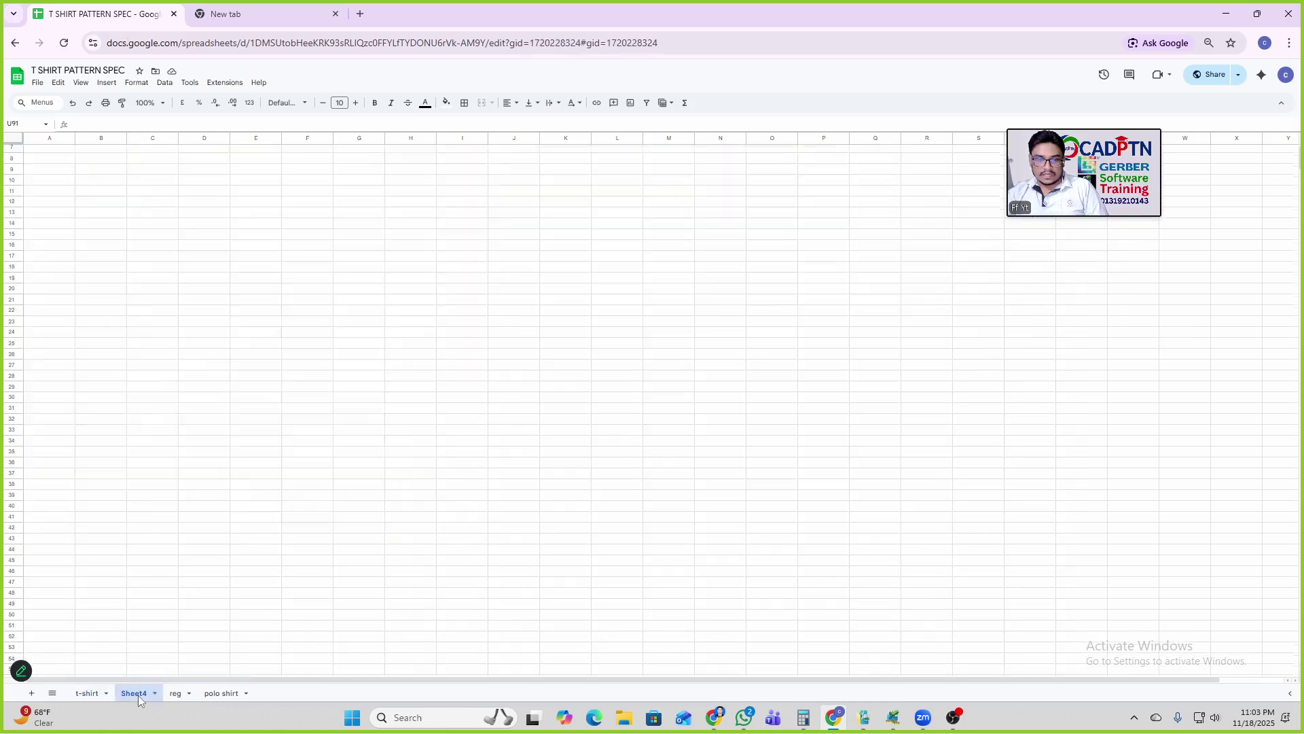
right_click(138, 693)
left_click(155, 567)
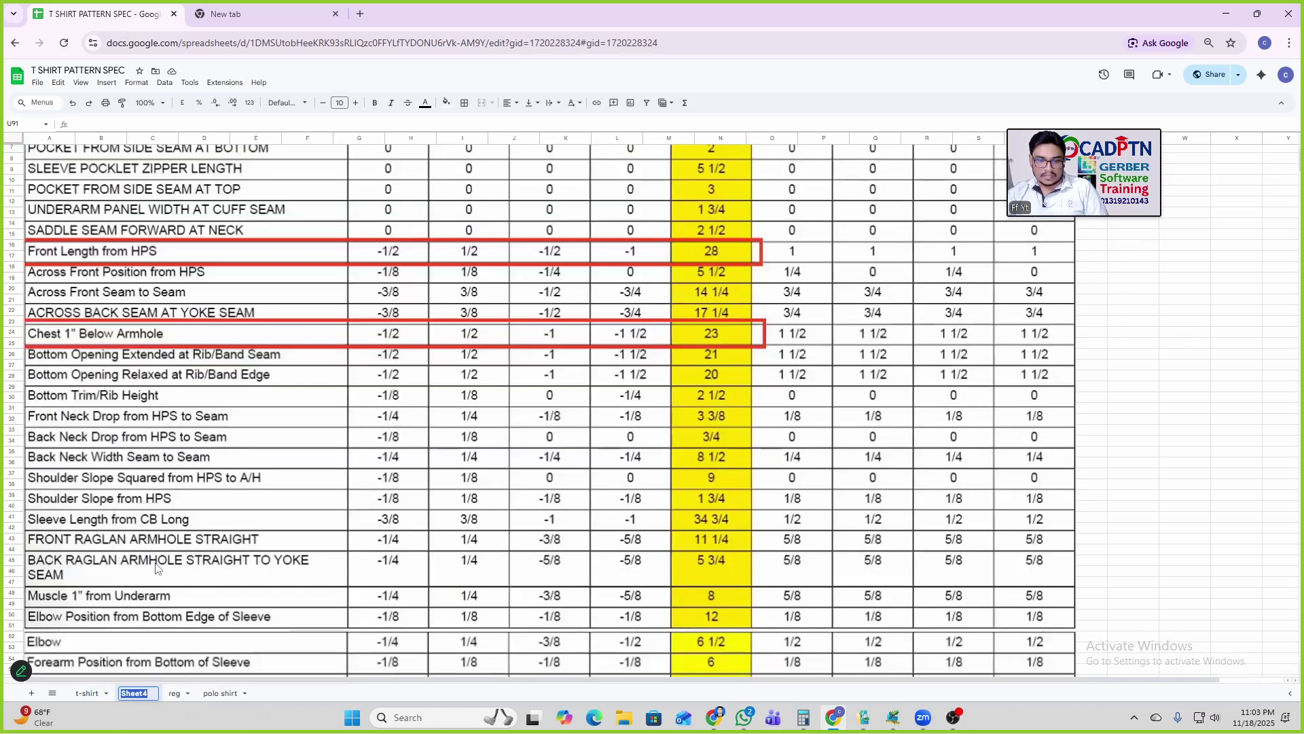
type("reg")
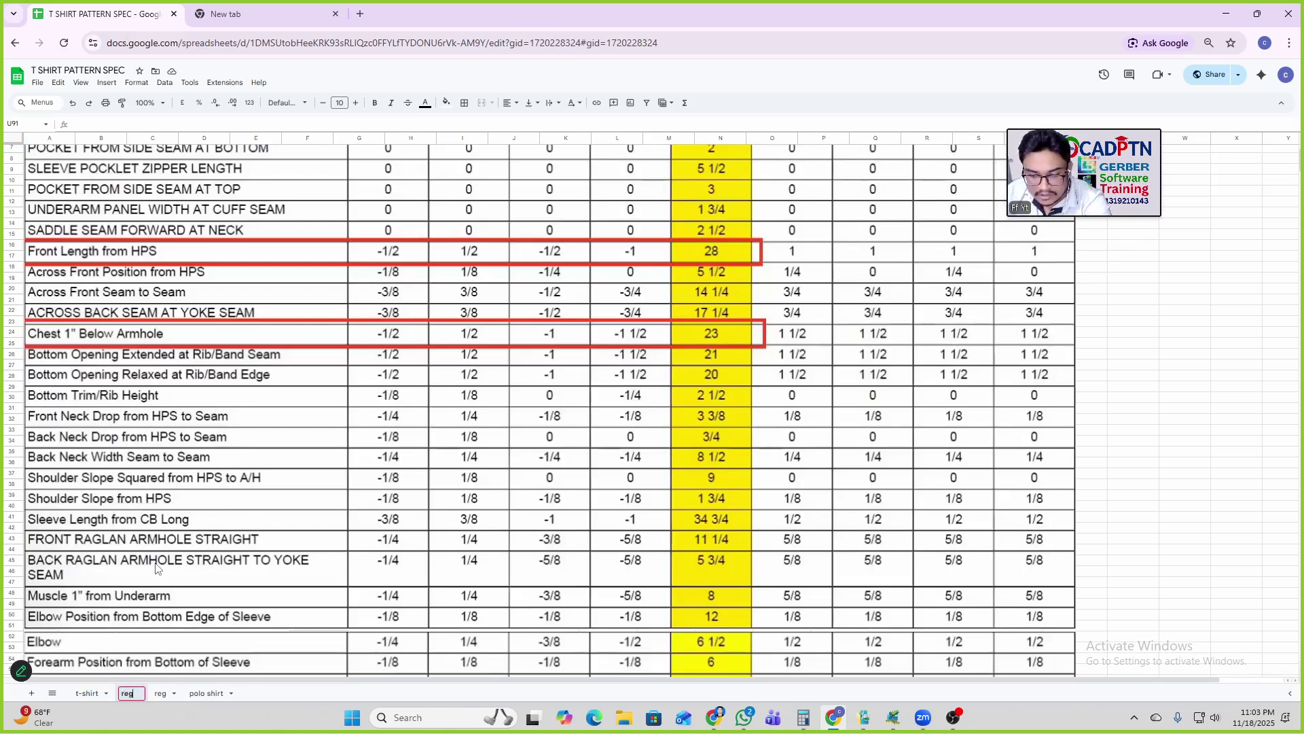
type("land")
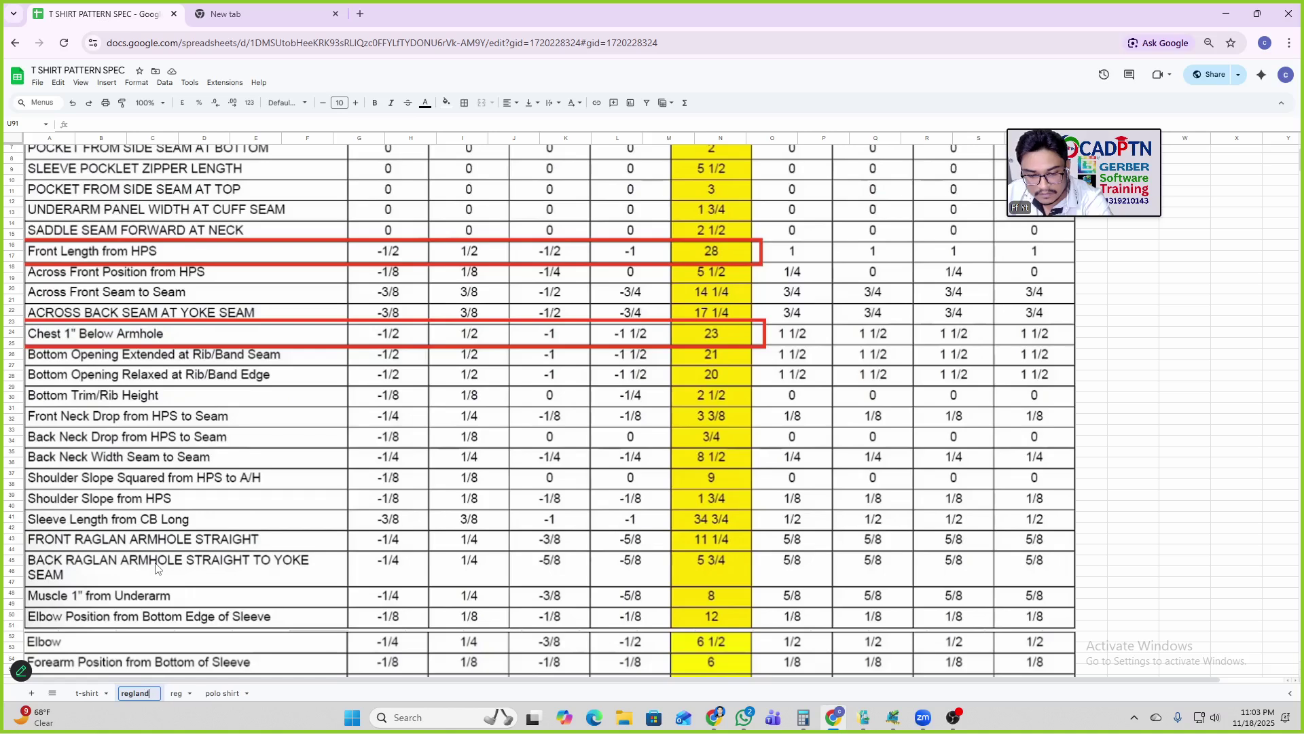
type(" slv")
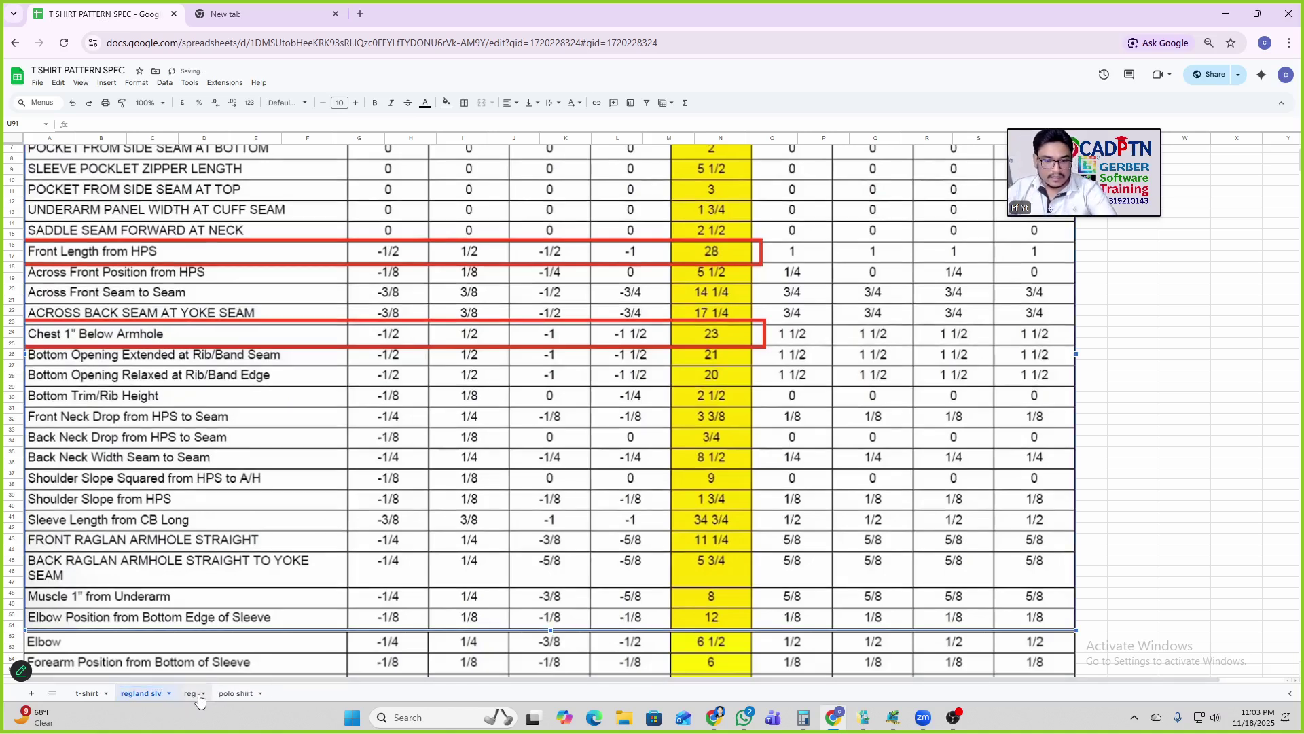
Step: Look through the reg, regland slv, polo shirt and t-shirt sheets of the pattern spec spreadsheet
left_click(193, 693)
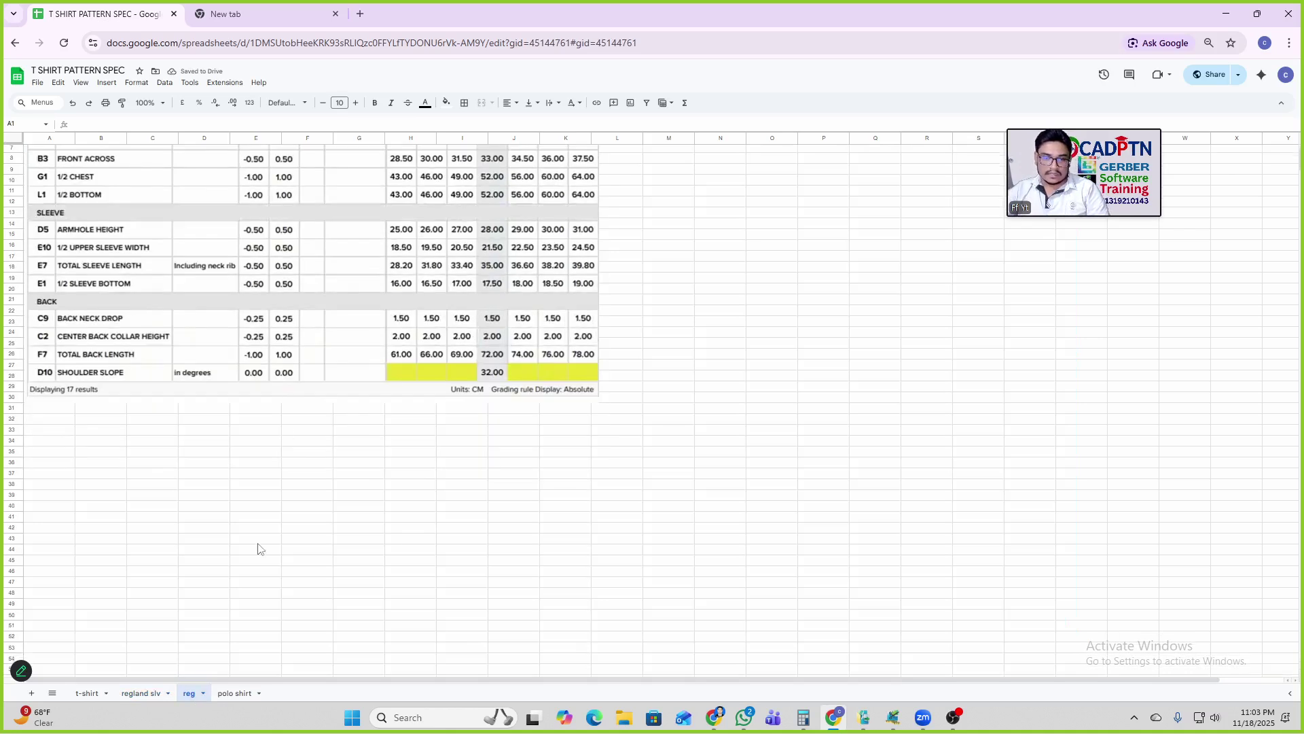
left_click(140, 693)
left_click(237, 693)
scroll(364, 350, "down", 5)
scroll(604, 474, "up", 5)
left_click(86, 693)
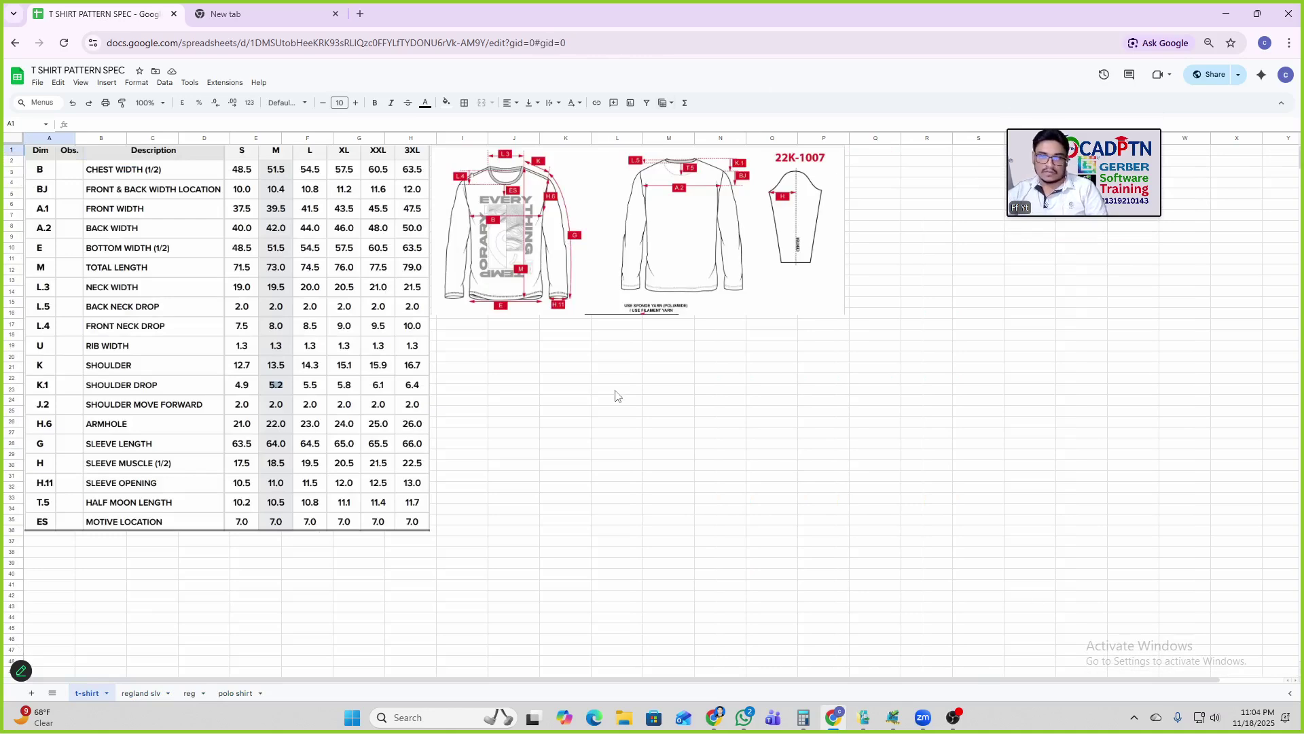
scroll(510, 464, "down", 5)
scroll(501, 457, "up", 5)
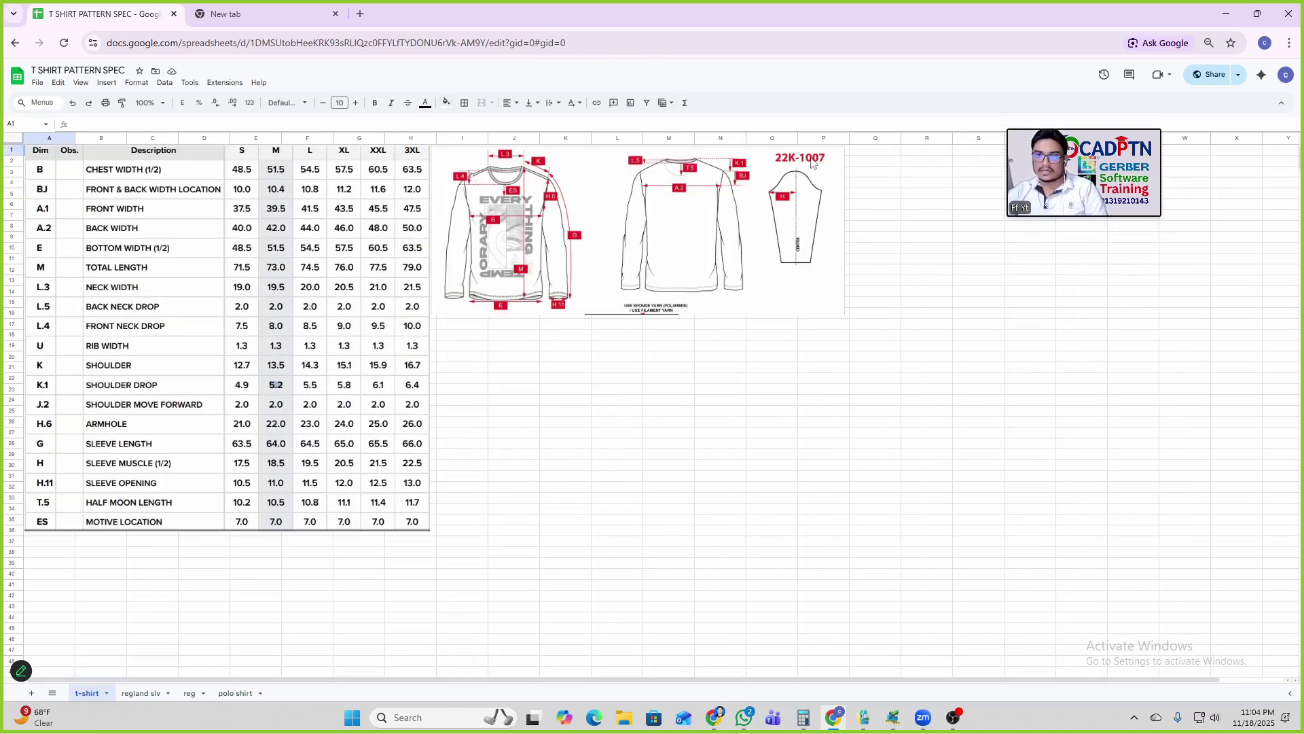
Step: Switch back to Pattern Design, move the back piece closer to the front piece and align the sleeve beneath the narrow P1-SLV9 strip
left_click(1235, 21)
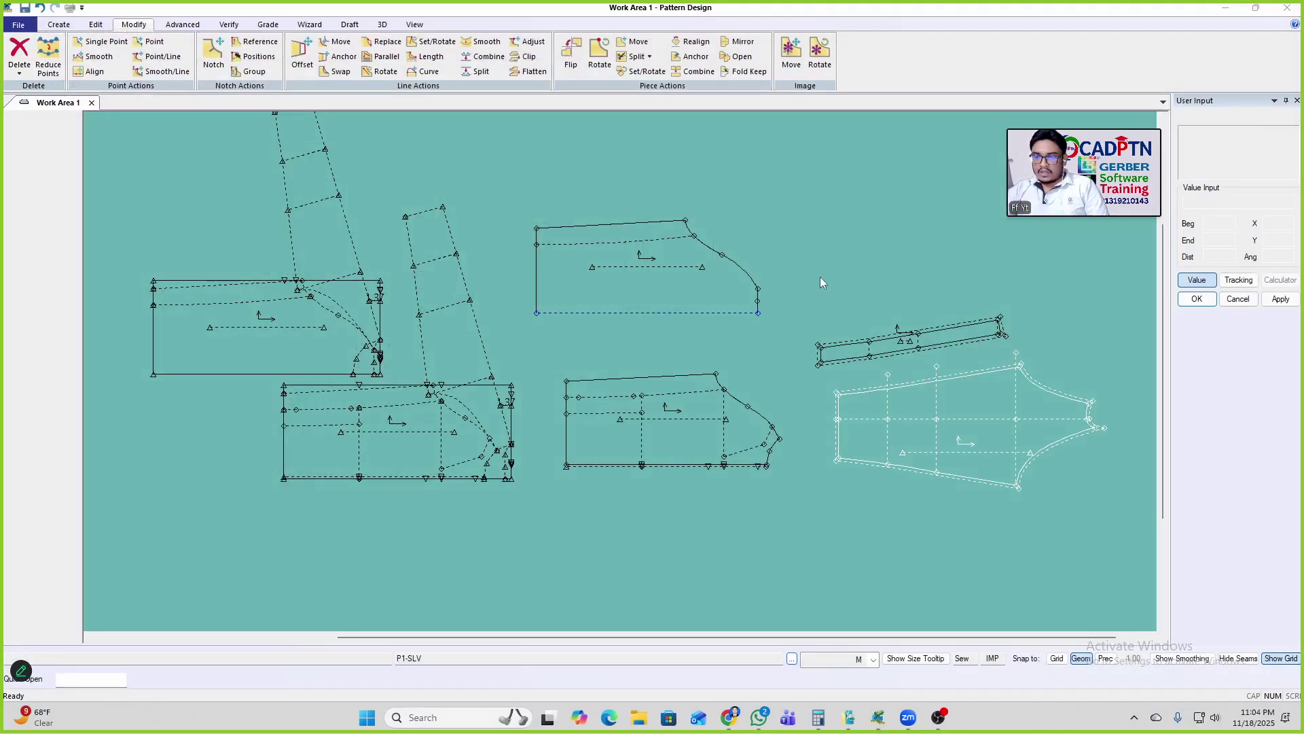
left_click_drag(690, 288, 694, 325)
scroll(988, 428, "up", 5)
left_click_drag(959, 429, 930, 433)
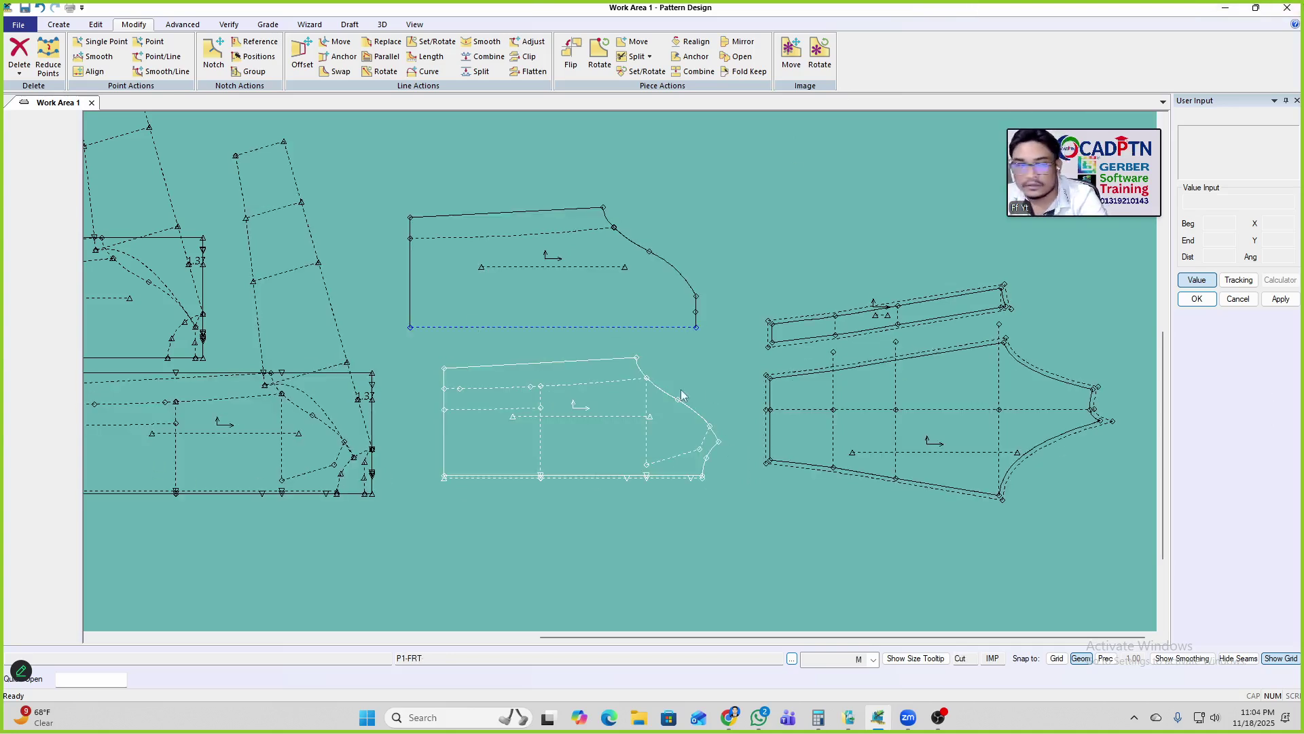
scroll(486, 415, "down", 3)
scroll(572, 348, "up", 2)
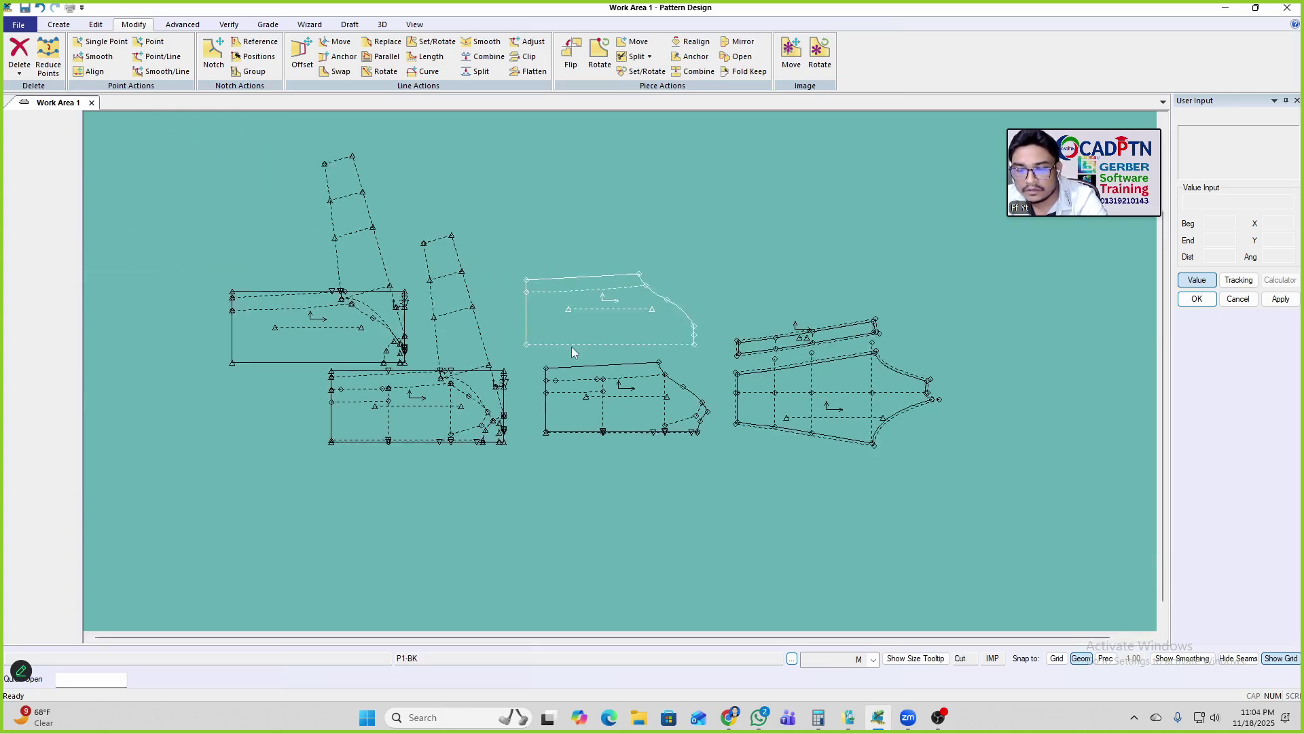
Step: Save the P1-BK back piece
key("ctrl+s")
left_click(520, 346)
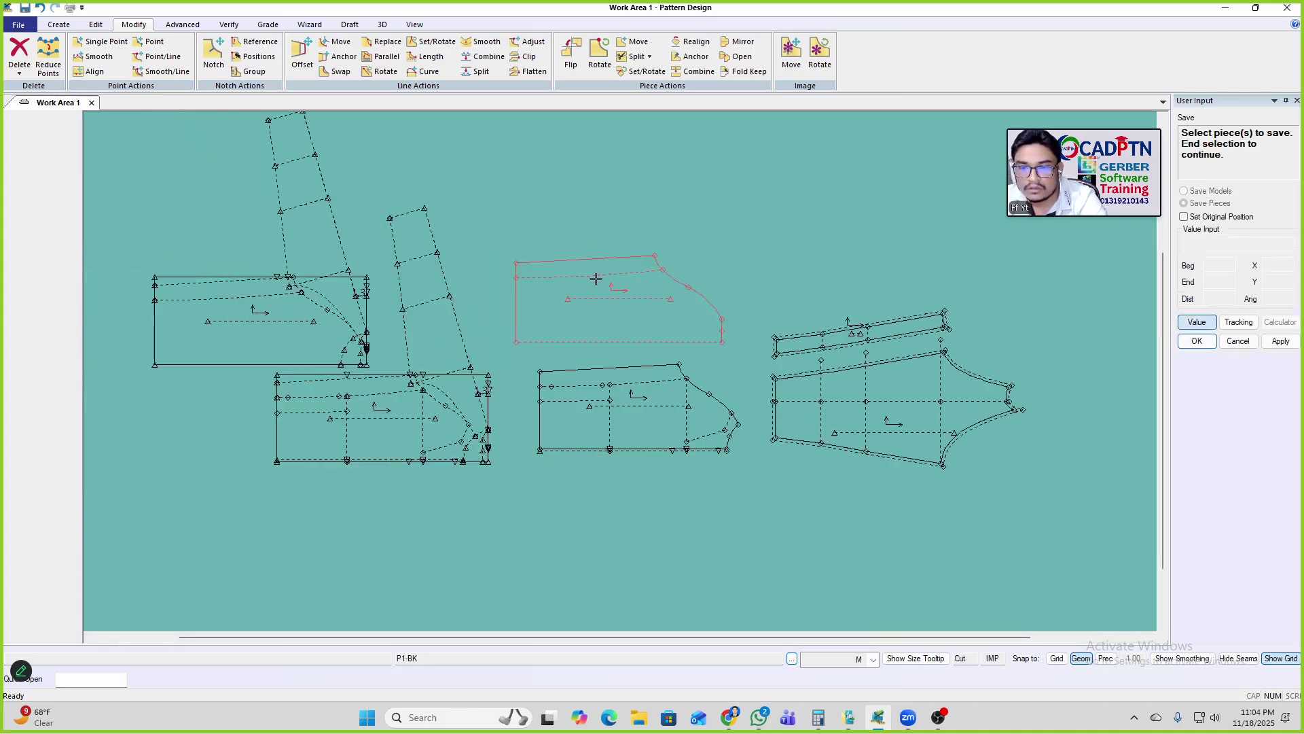
right_click(673, 197)
left_click(723, 206)
left_click(580, 392)
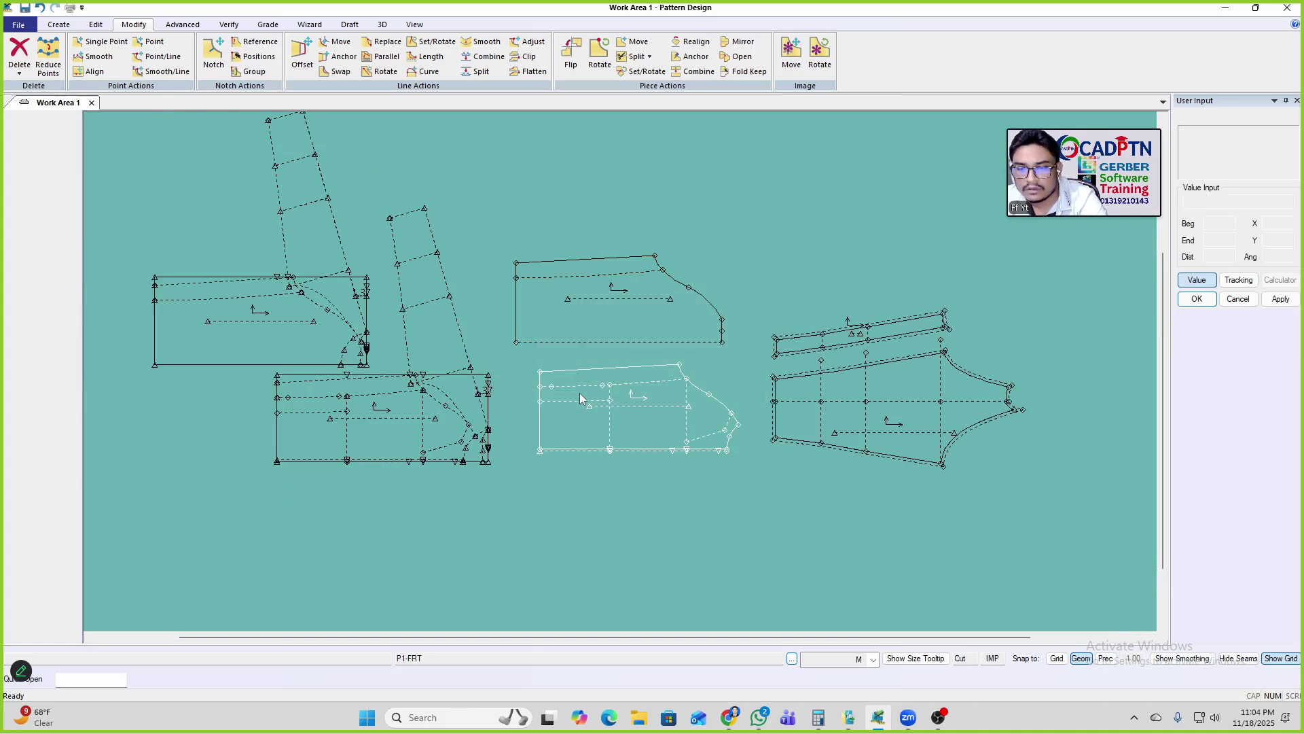
Step: Position the P12 draft piece directly above the P1 draft piece, next to the finished back and front pieces
left_click(282, 346)
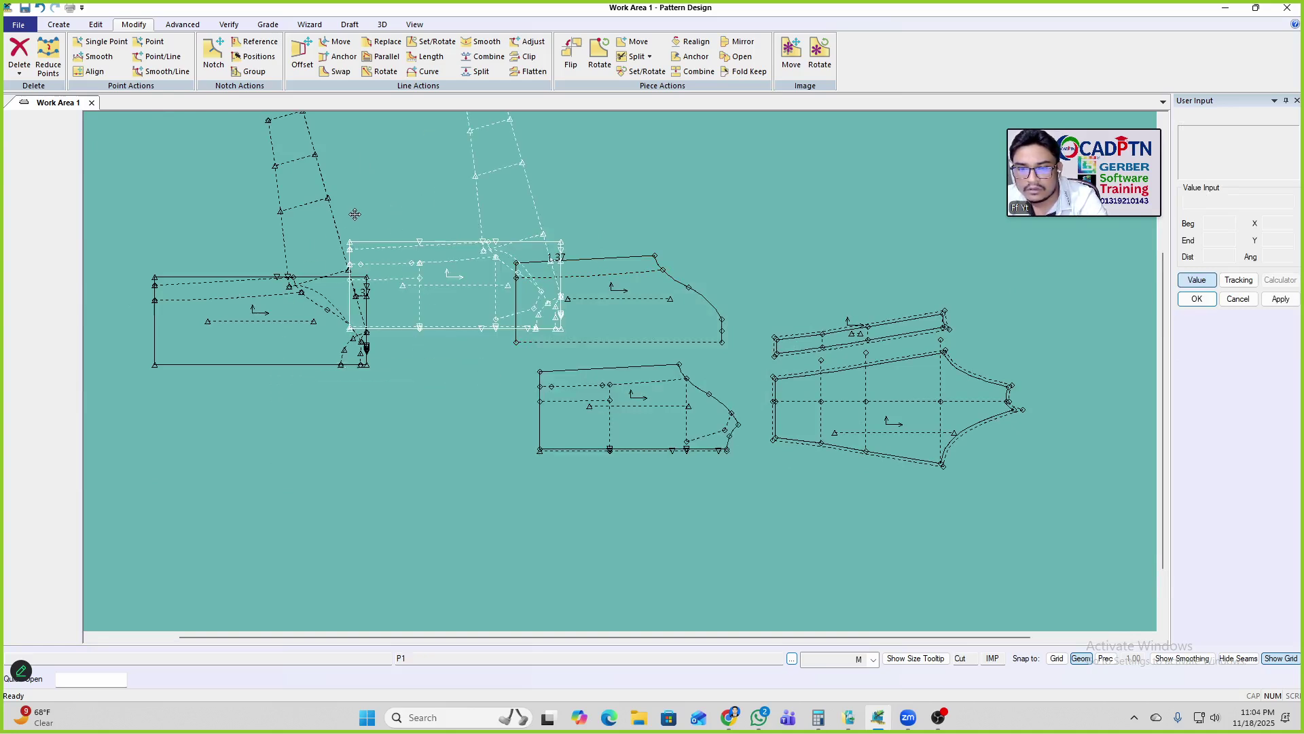
left_click(286, 360)
left_click(258, 350)
left_click(364, 356)
left_click(296, 467)
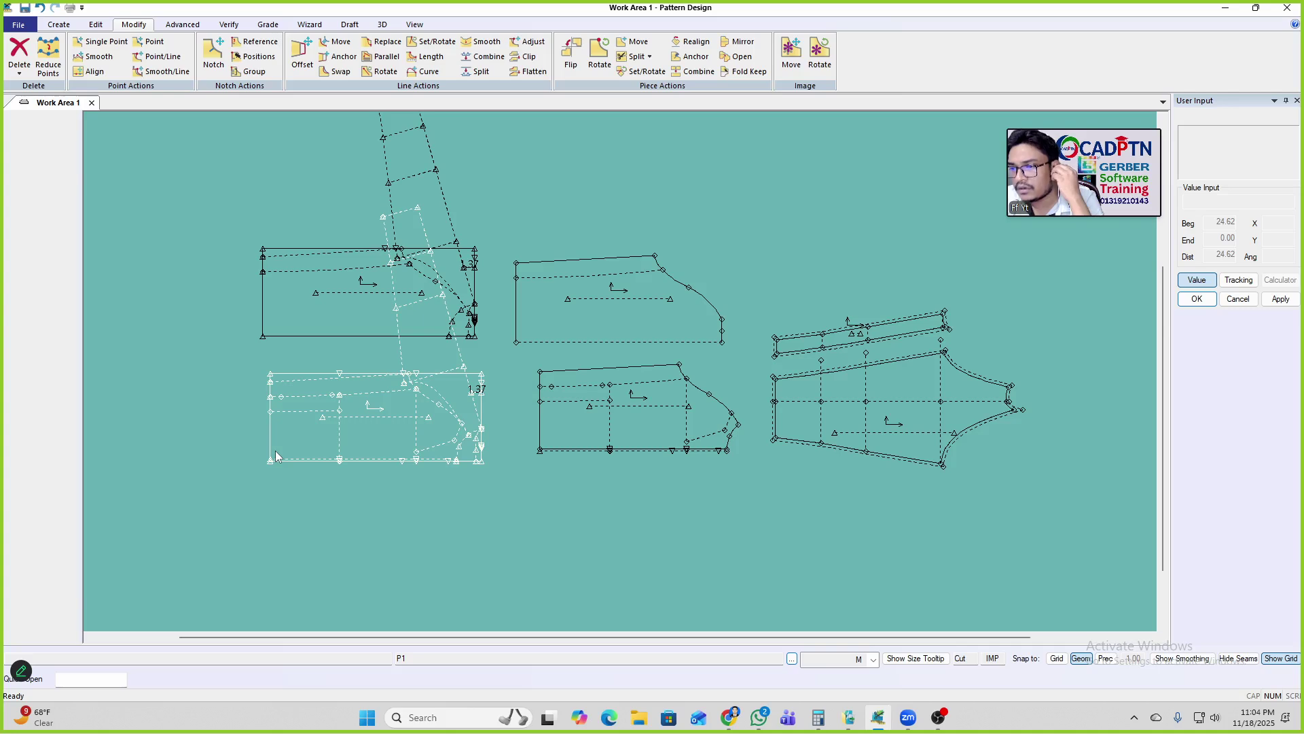
Step: Rearrange the draft pieces so that P12 and P1 lie side by side in the work area
left_click(259, 320)
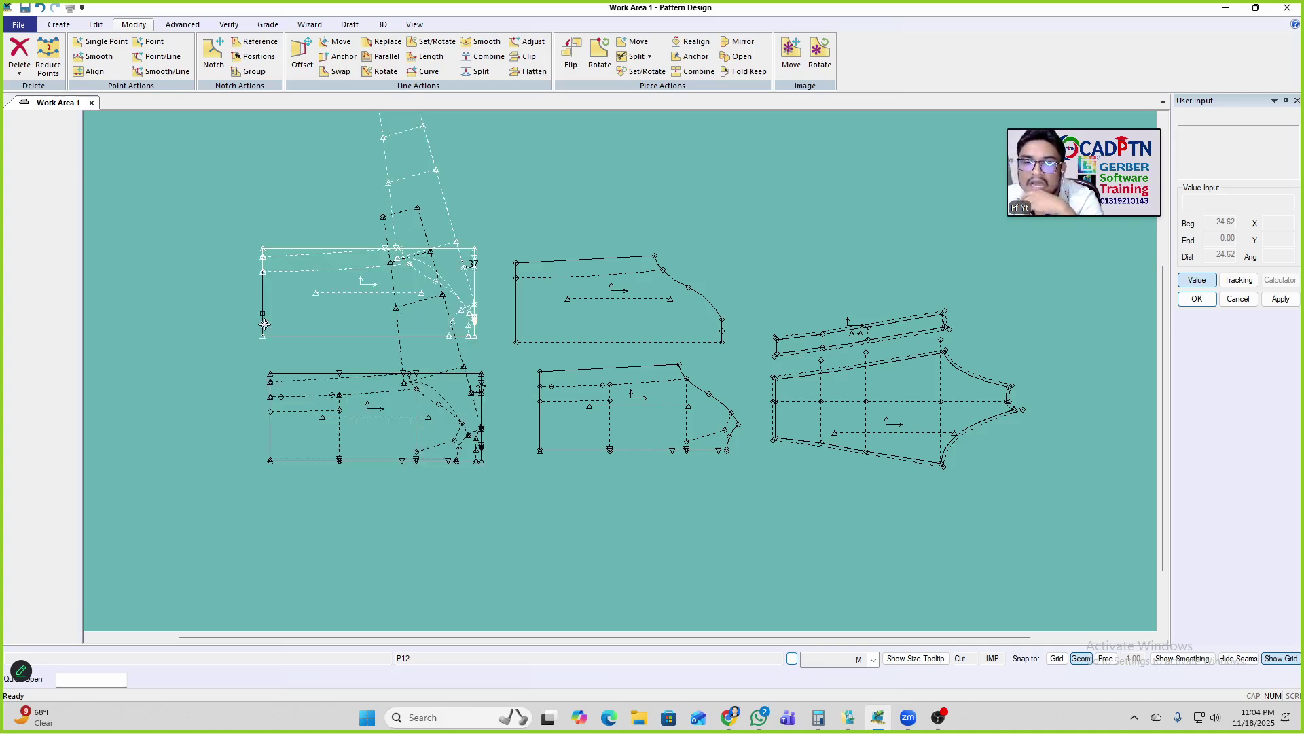
left_click(263, 335)
scroll(270, 460, "down", 1)
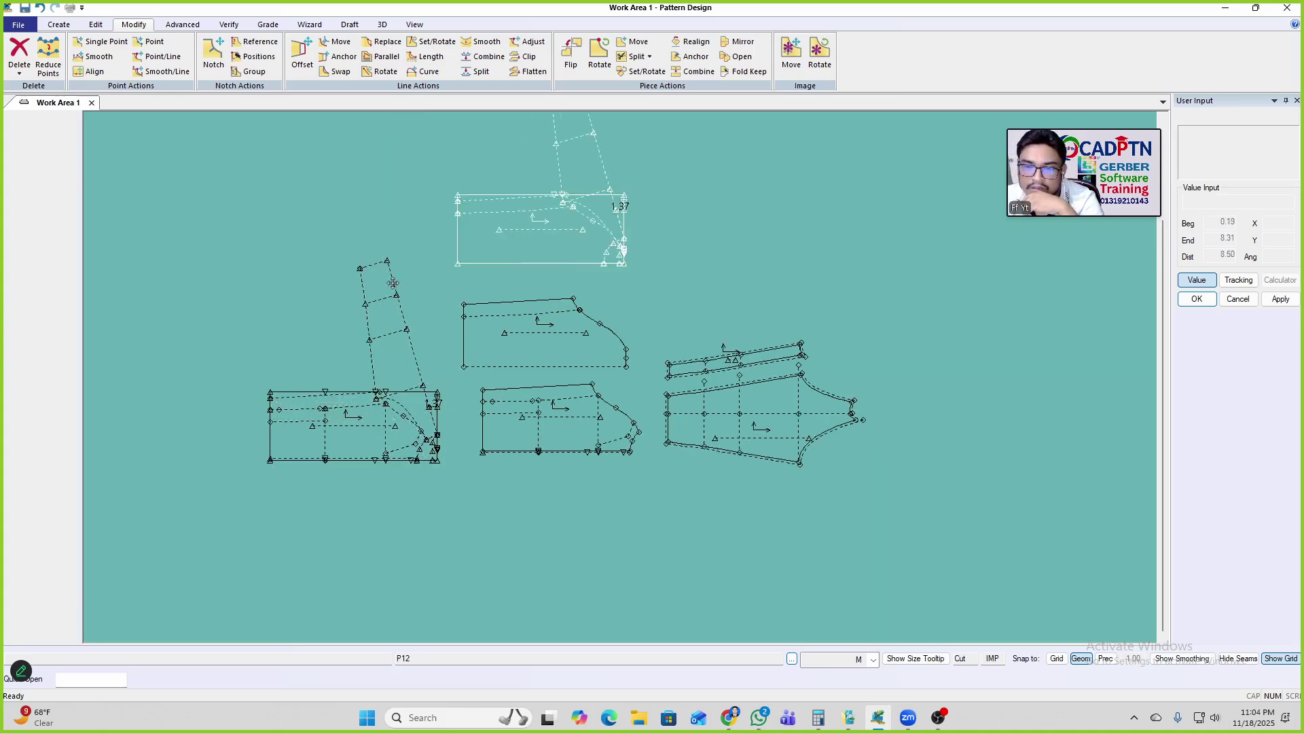
scroll(244, 451, "up", 2)
scroll(398, 443, "up", 1)
left_click(383, 487)
left_click(742, 466)
left_click(724, 464)
left_click(908, 465)
scroll(850, 458, "up", 2)
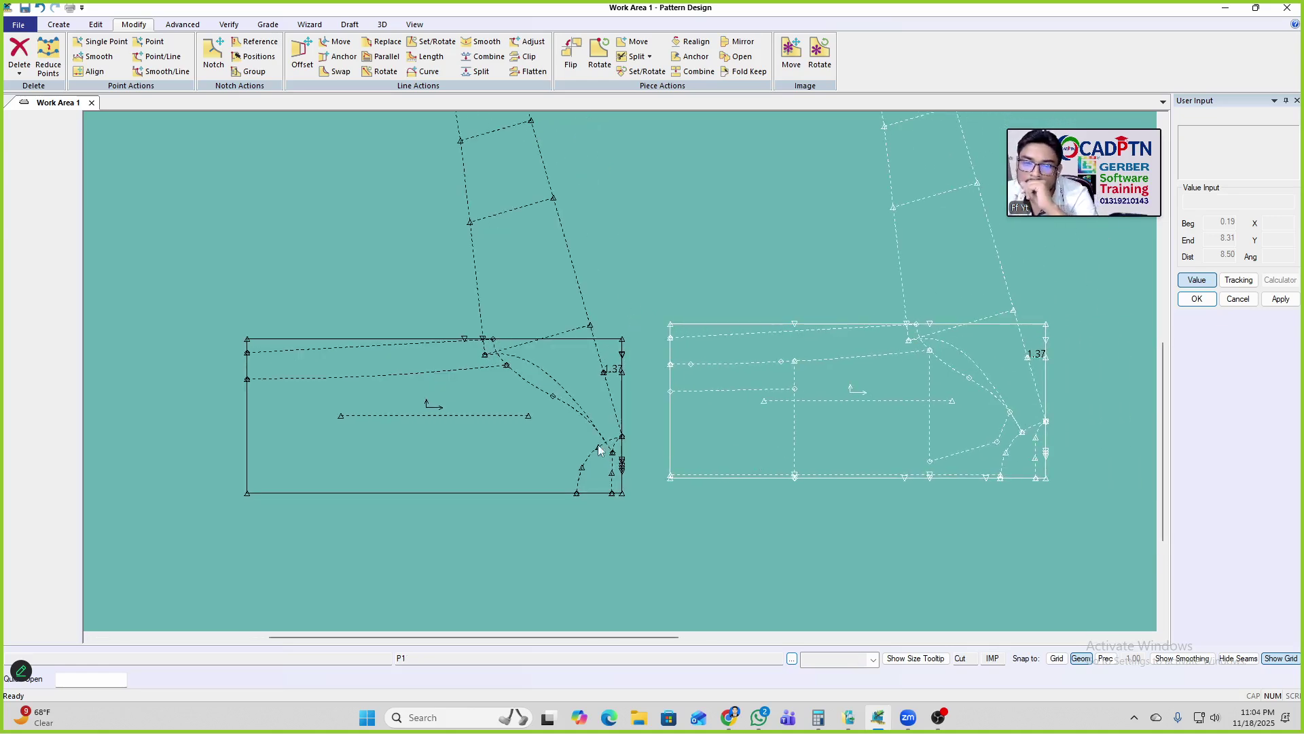
left_click(490, 439)
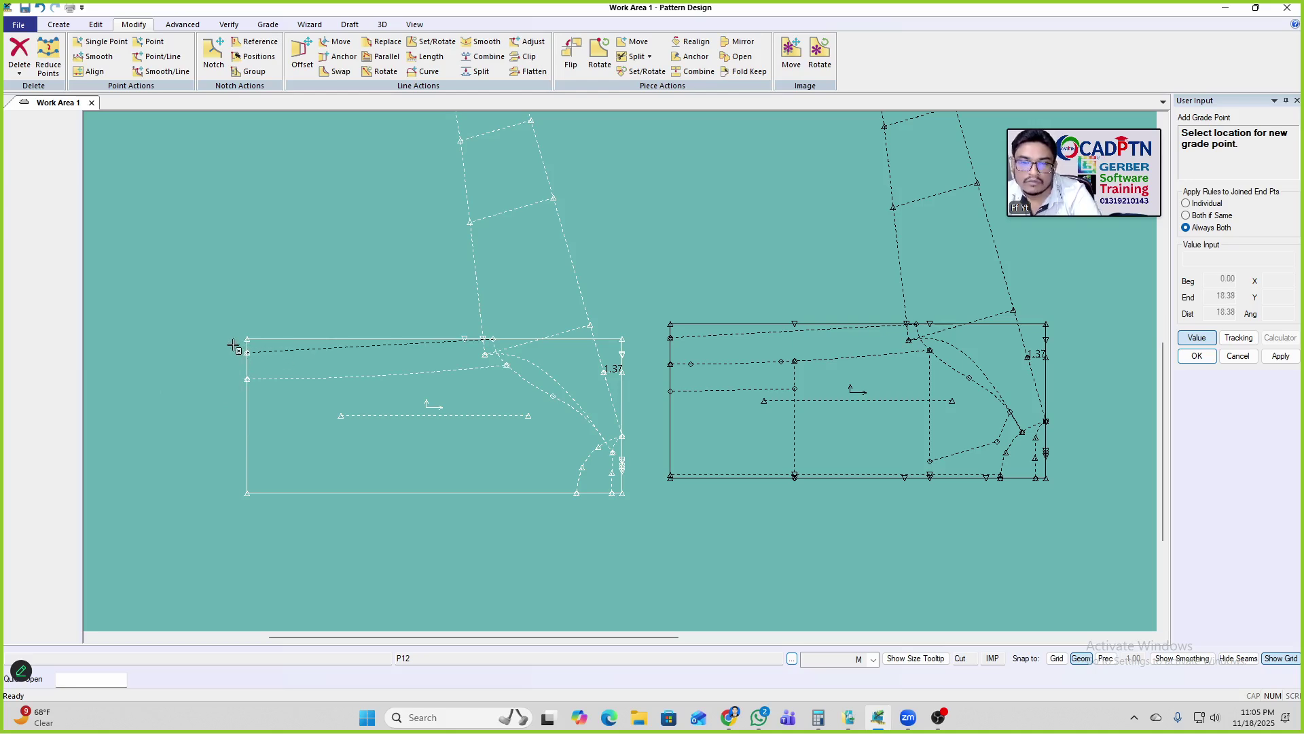
right_click(378, 204)
left_click(378, 205)
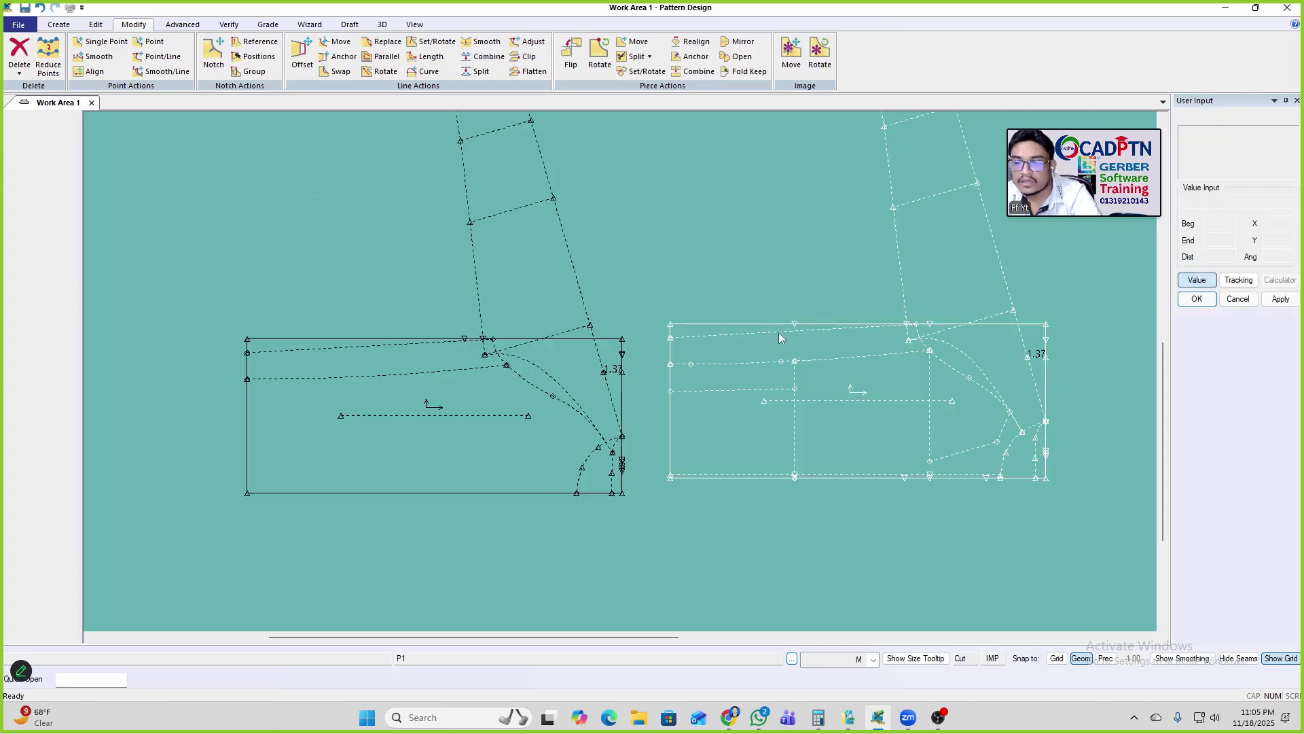
Step: Shift draft piece P12 slightly and delete the surplus point near the upper corner of its right edge
left_click_drag(418, 427, 401, 418)
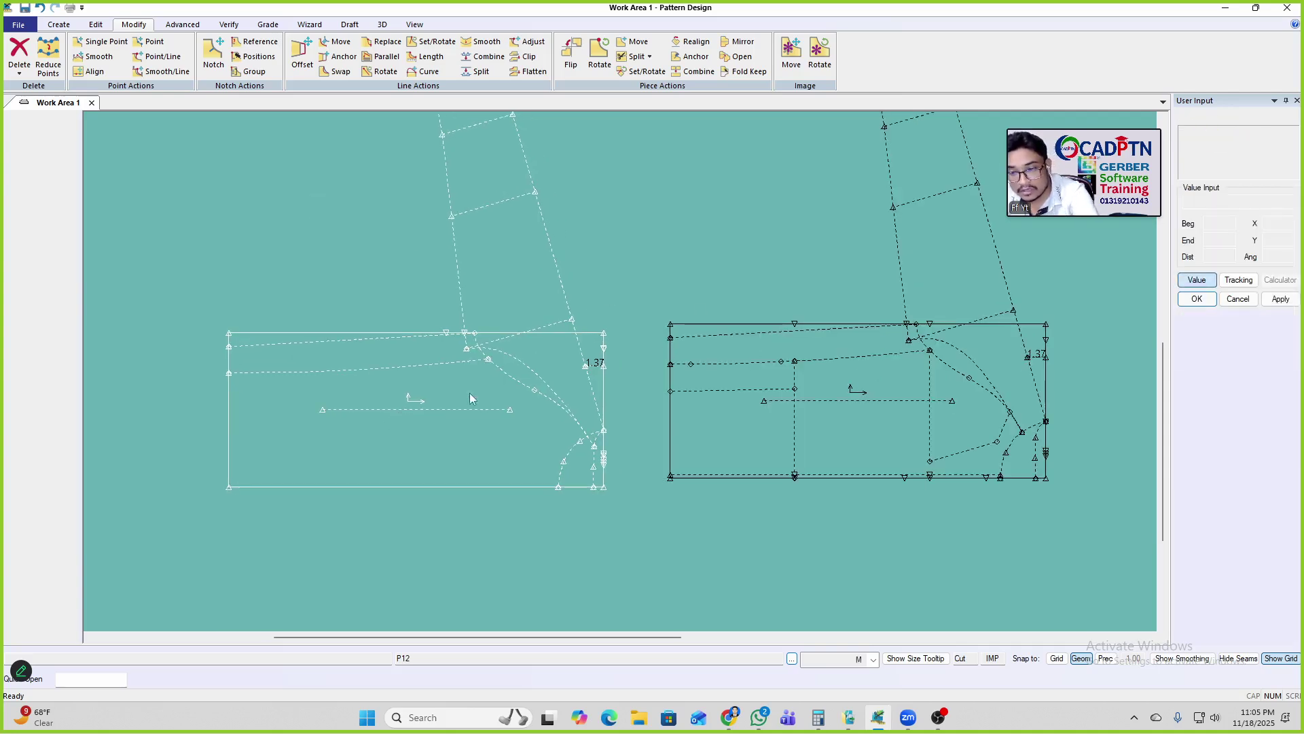
key("Delete")
scroll(568, 360, "up", 2)
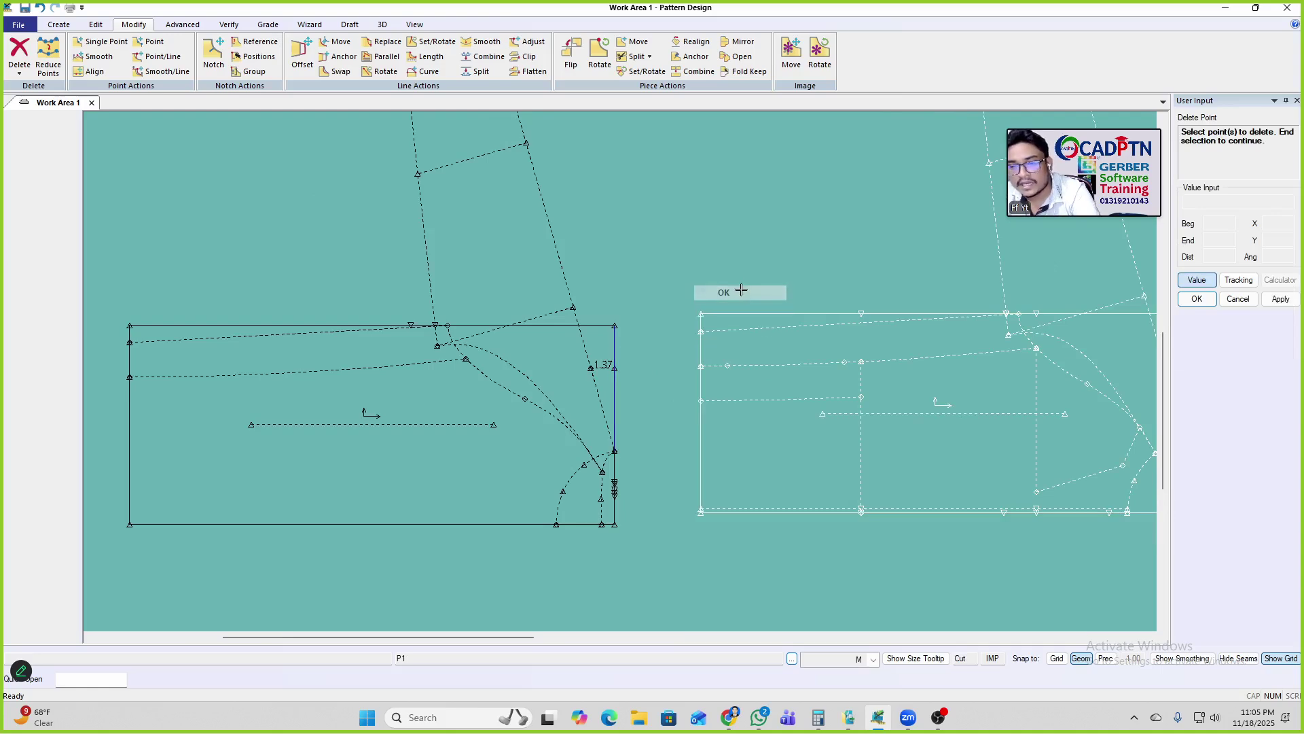
scroll(350, 309, "down", 2)
scroll(780, 422, "up", 2)
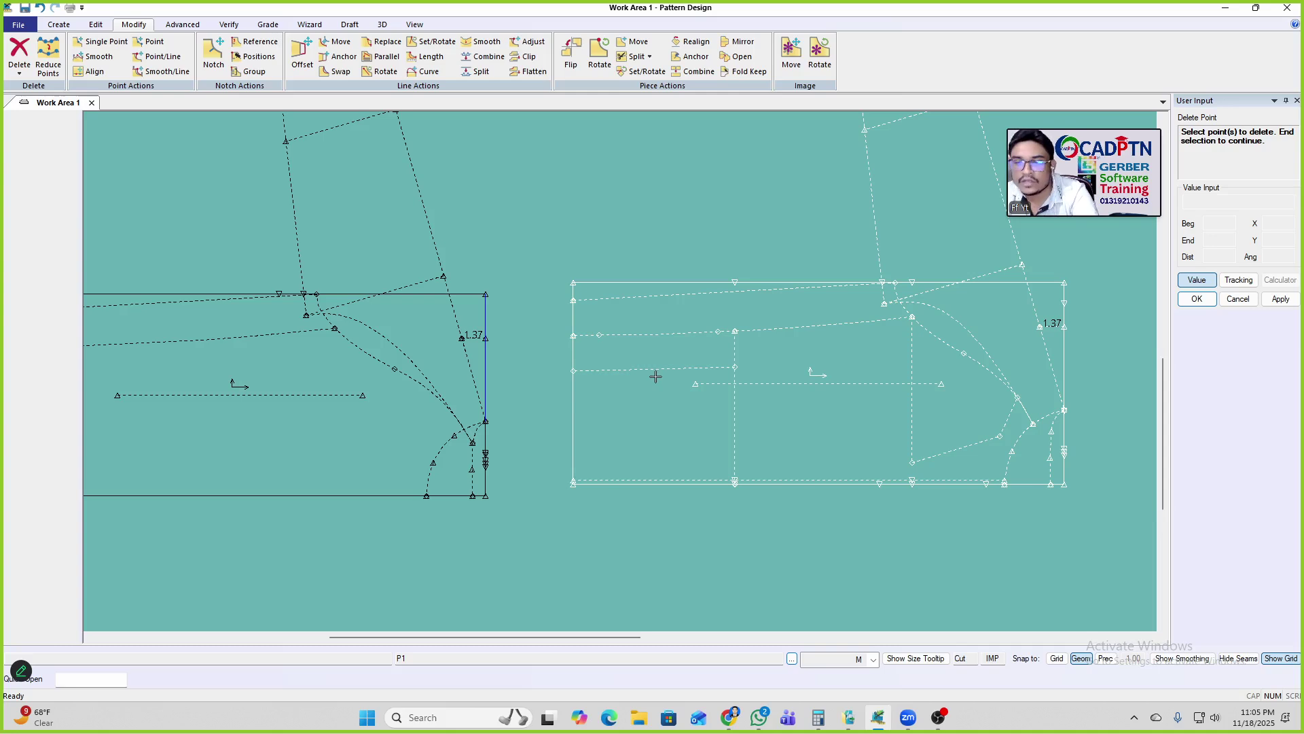
right_click(592, 260)
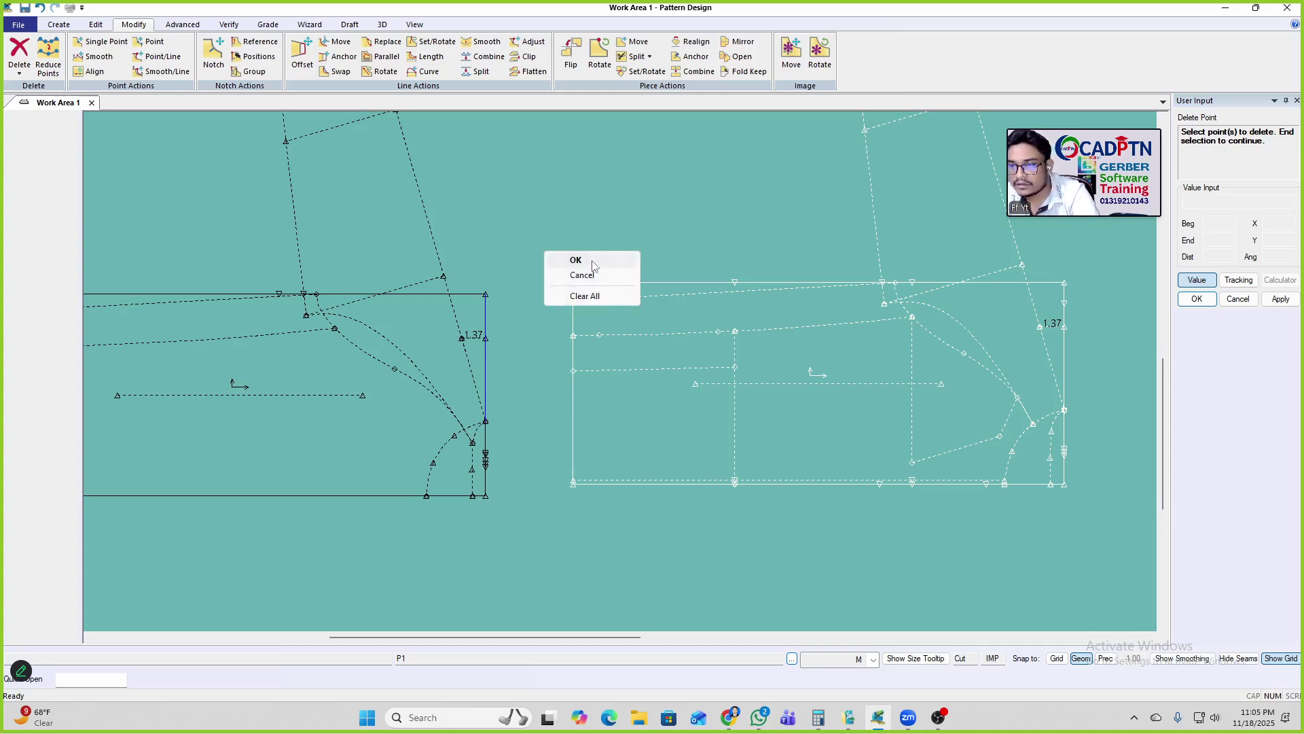
left_click(592, 260)
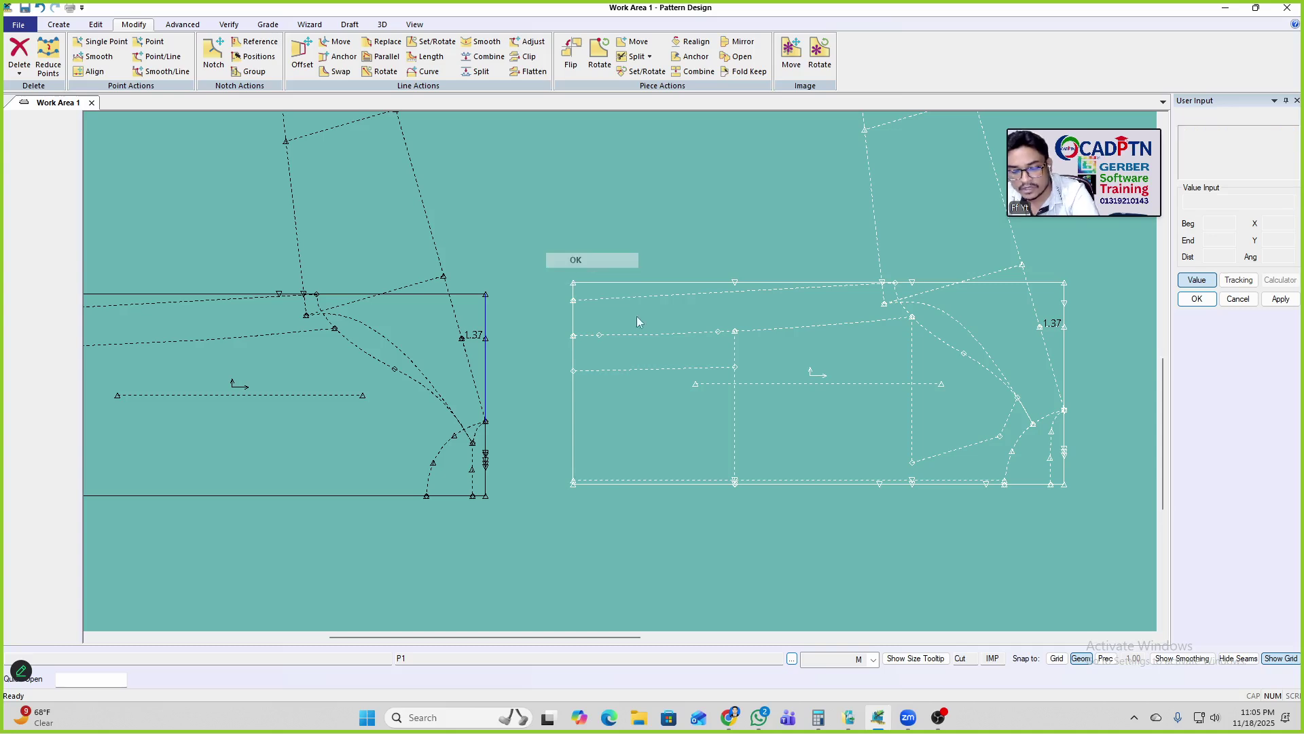
Step: Combine the two upper segments of draft piece P12's left edge into one line, without a notch at the merge point
scroll(846, 364, "down", 2)
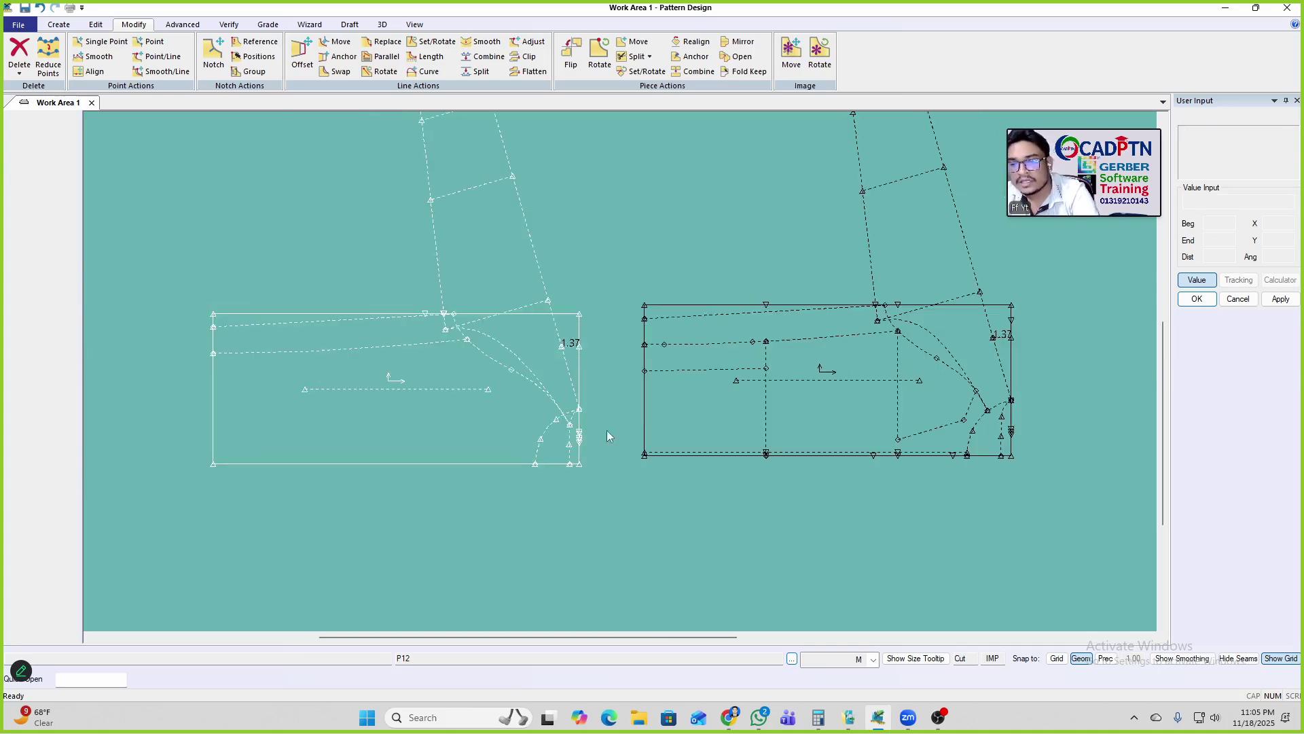
left_click(758, 430)
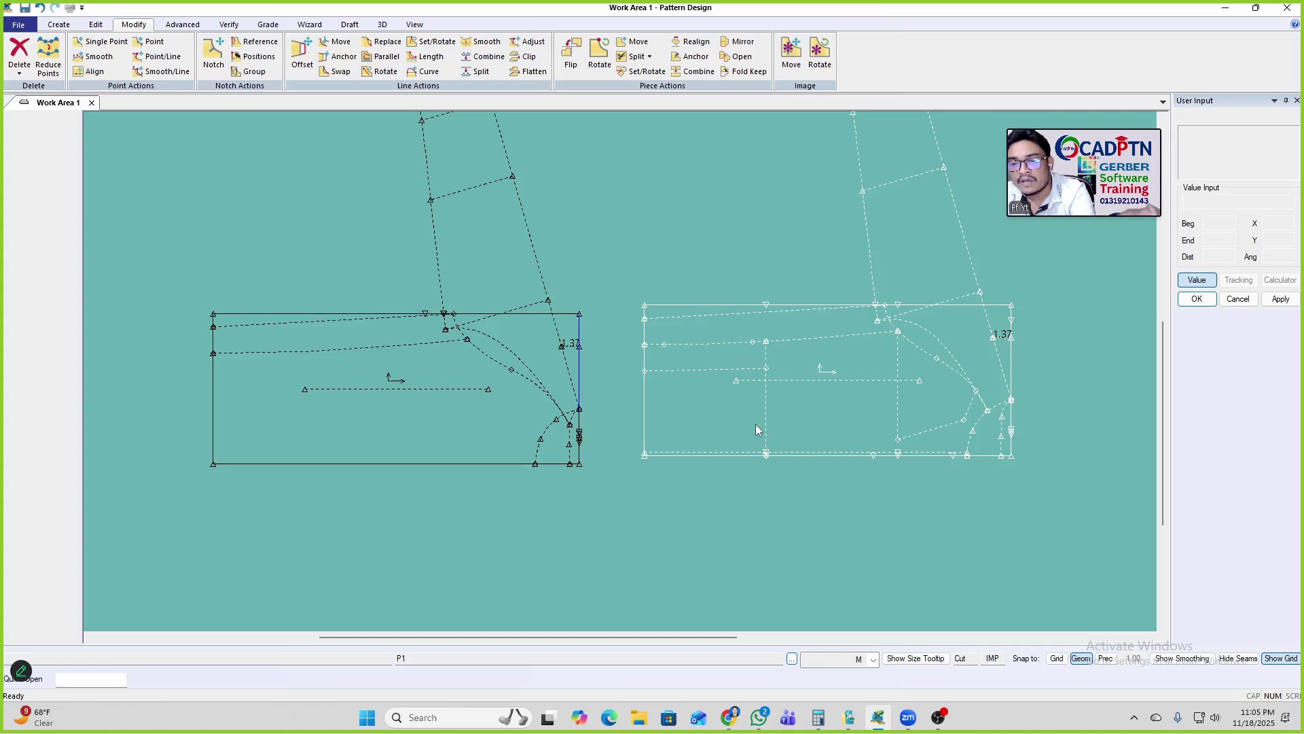
left_click(486, 458)
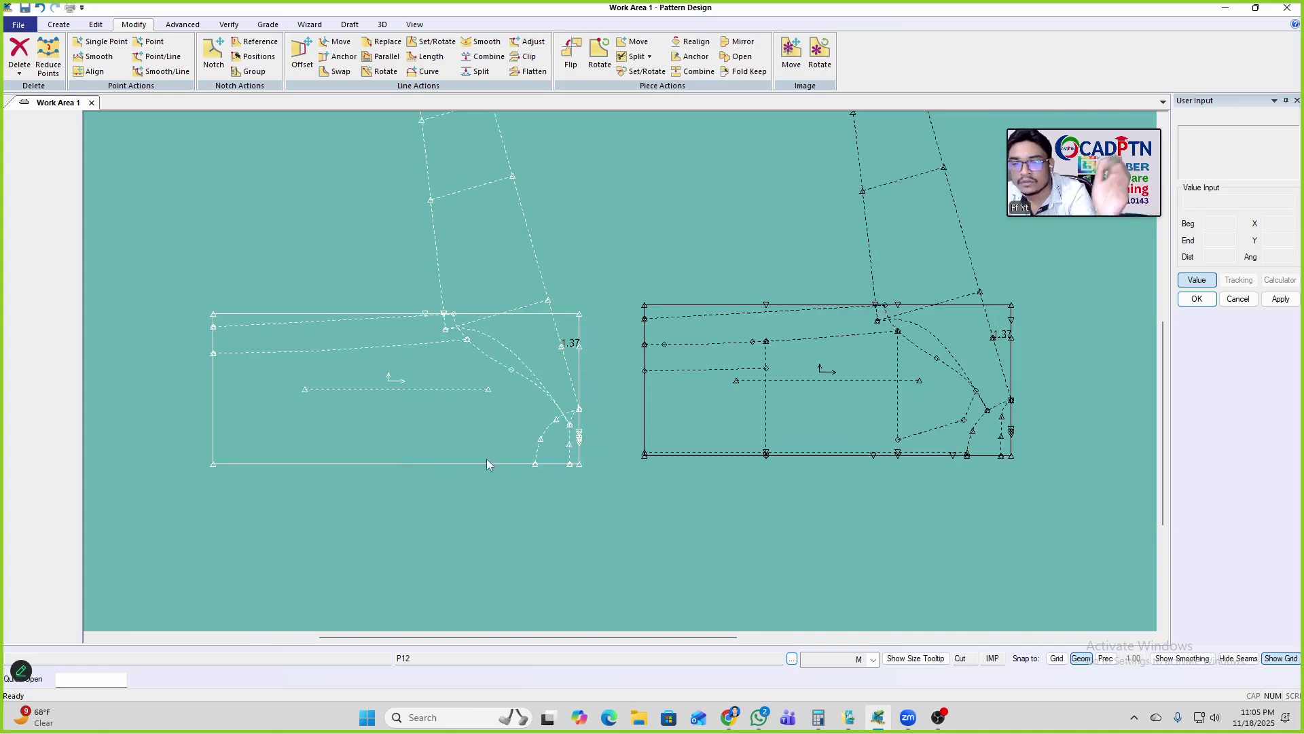
key("c")
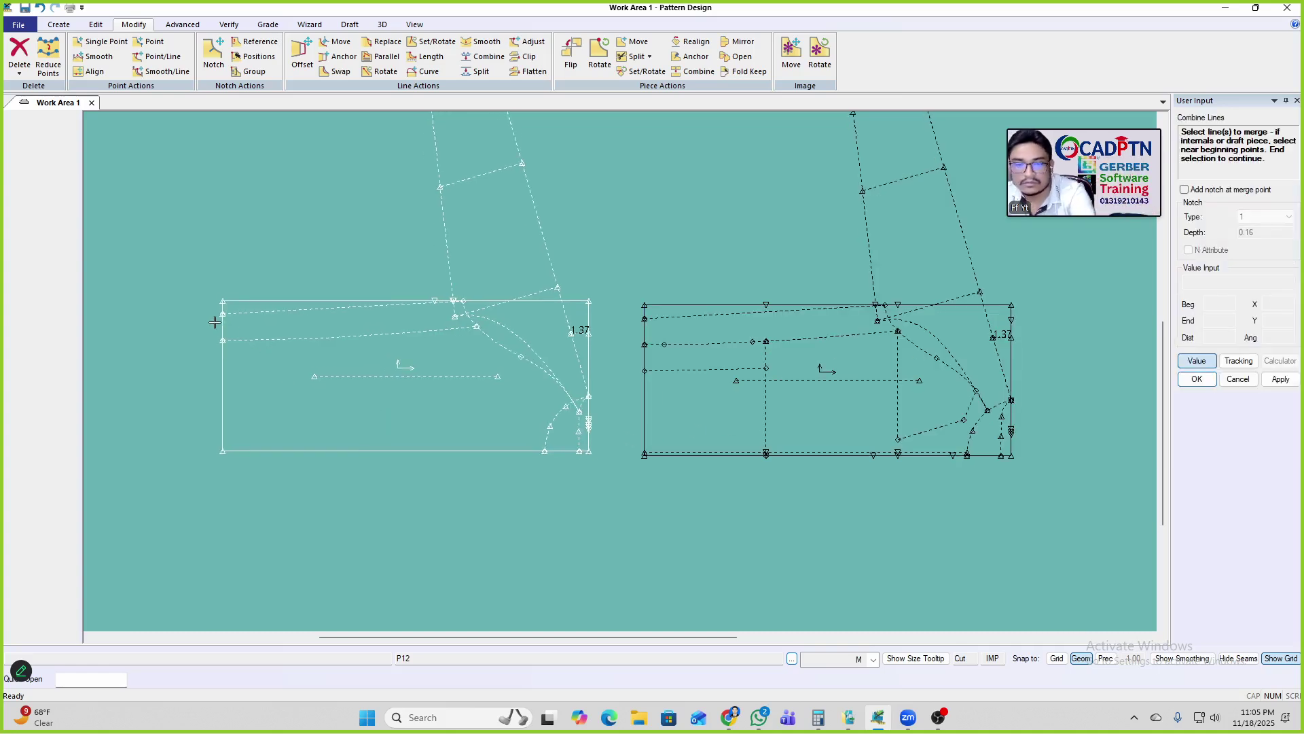
left_click(222, 327)
left_click(222, 307)
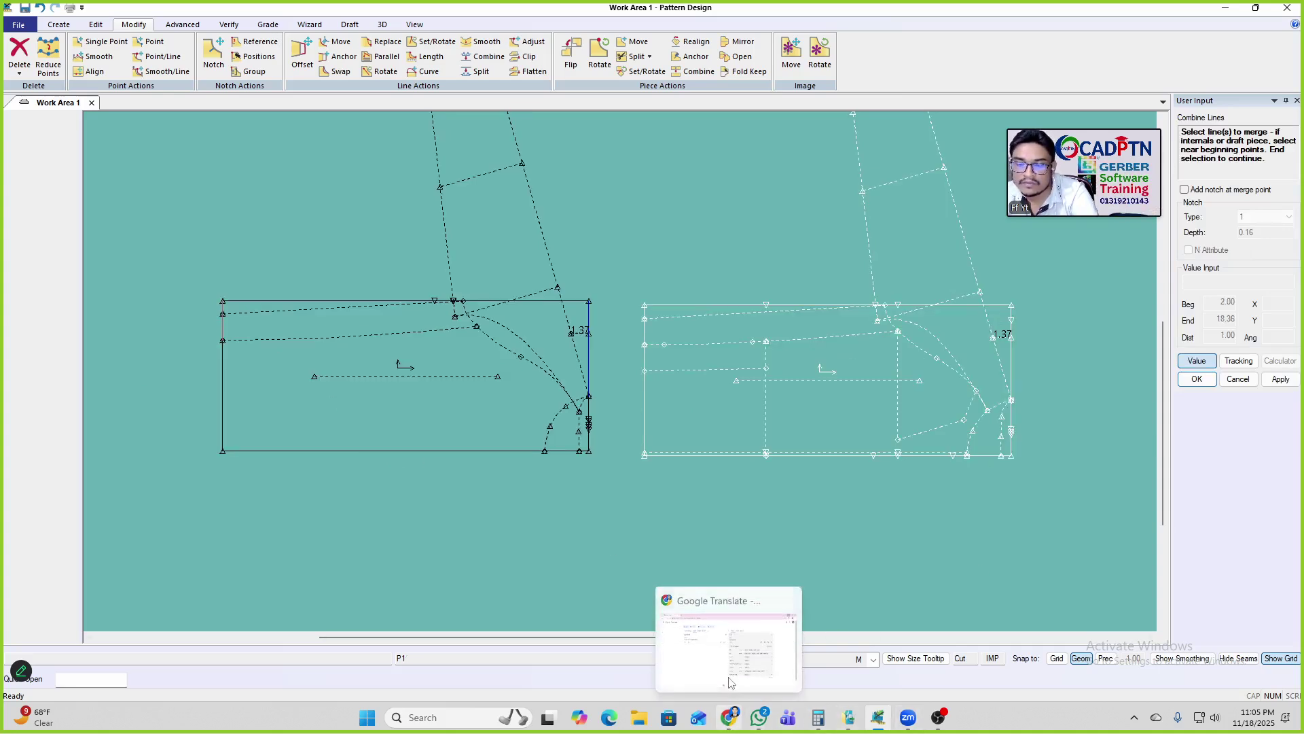
left_click(729, 718)
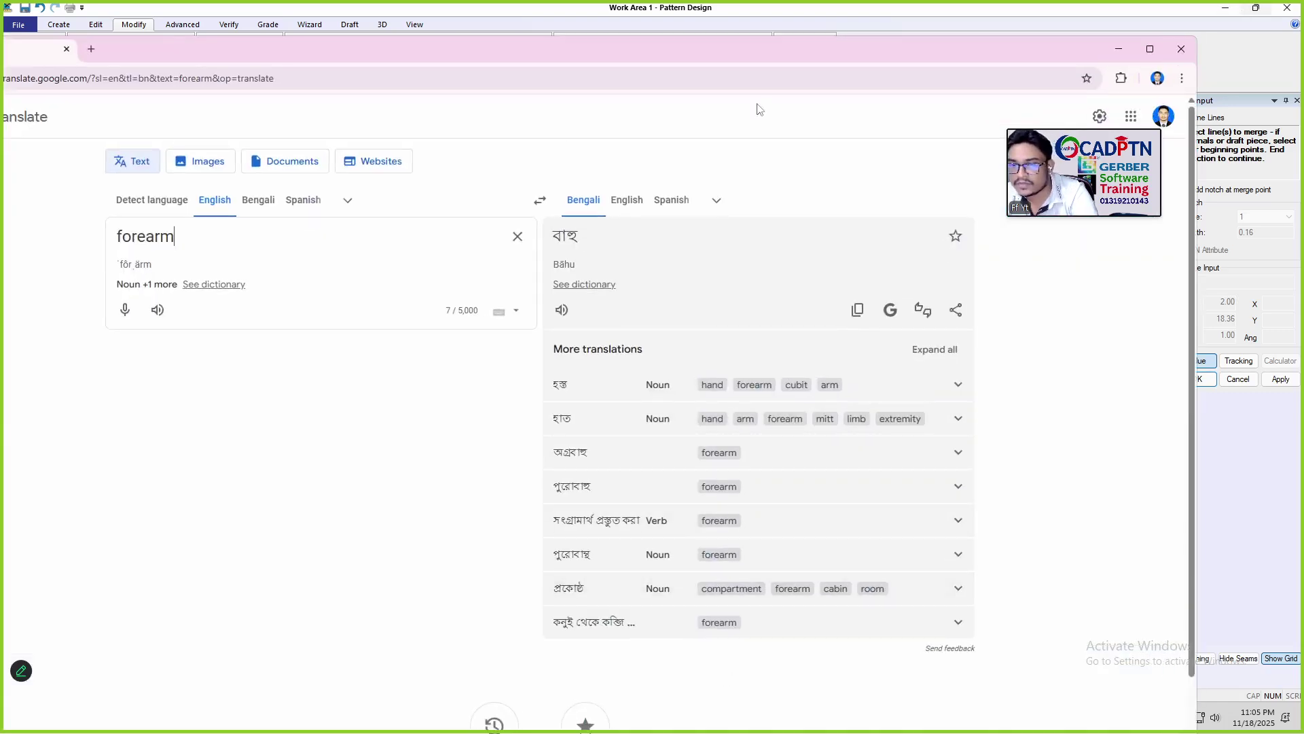
left_click(1182, 49)
right_click(627, 246)
left_click(627, 247)
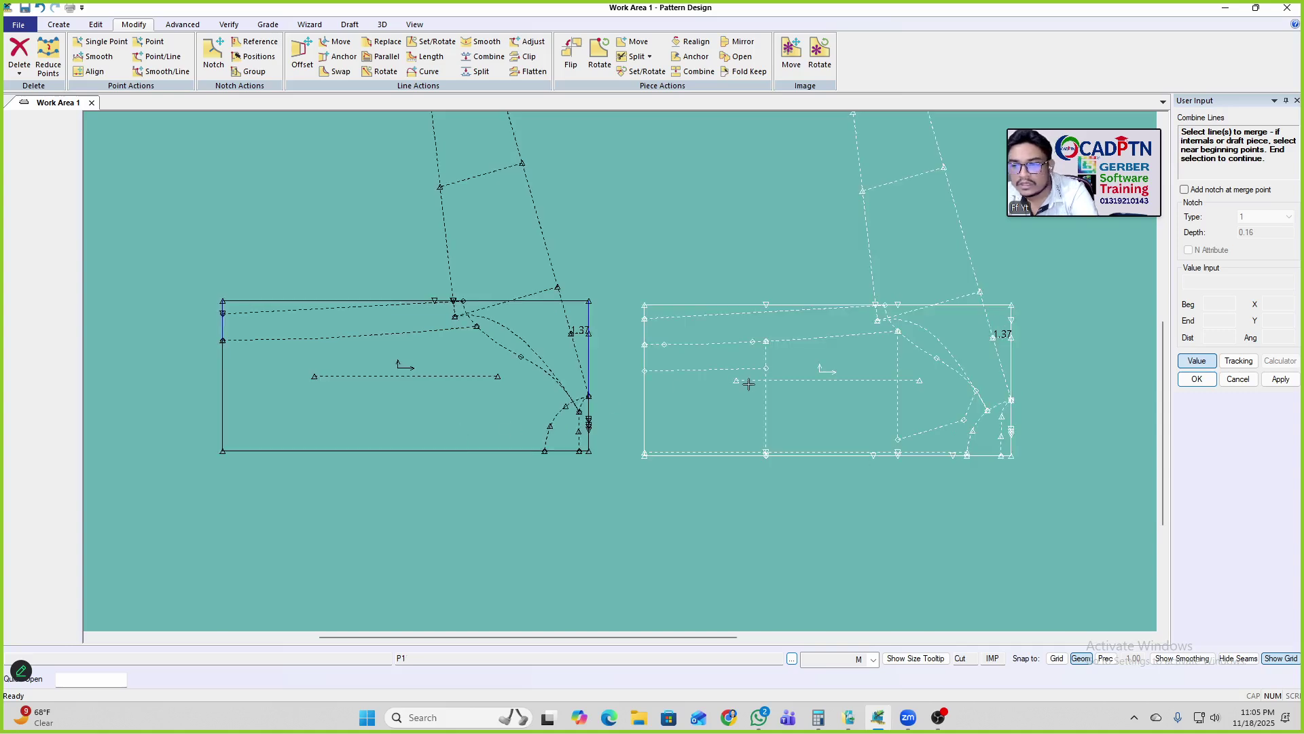
right_click(684, 287)
left_click(684, 289)
Step: Move draft piece P1 level with P12, and add grade points at P12's upper left corner and the first internal line's end
left_click_drag(722, 420, 692, 415)
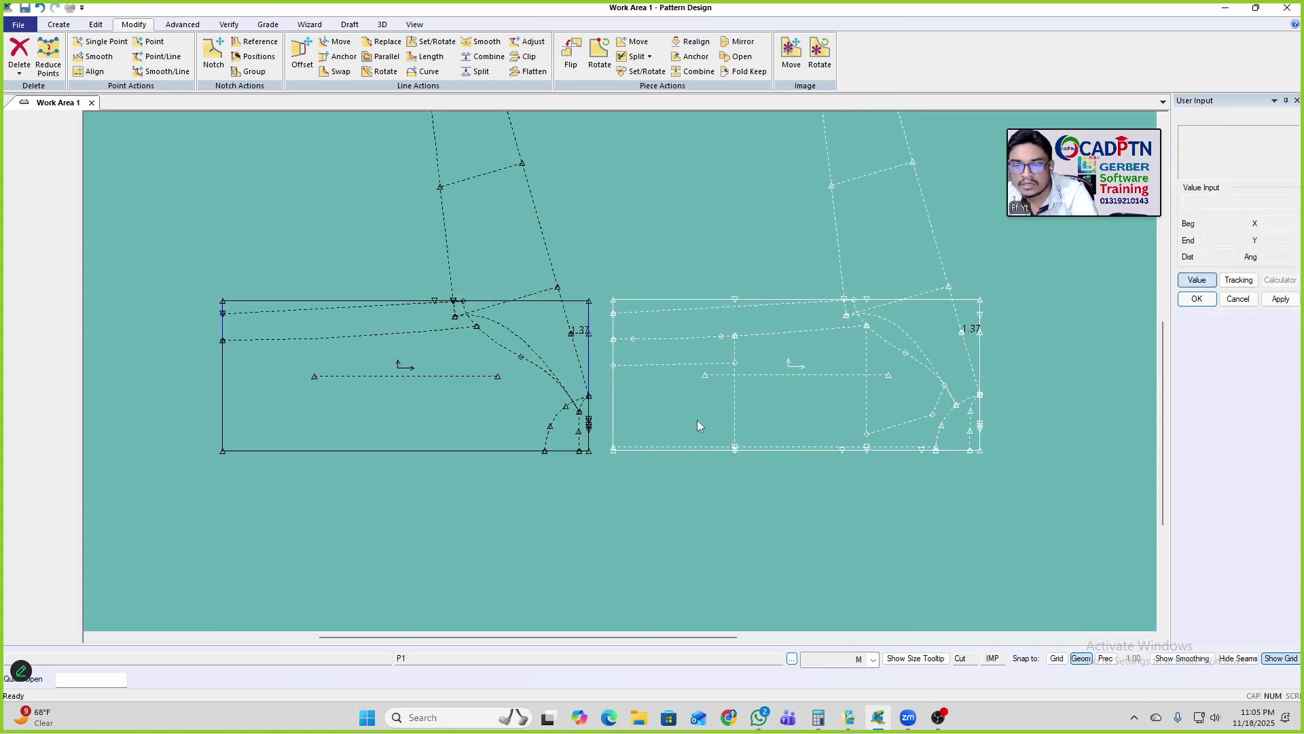
key("g")
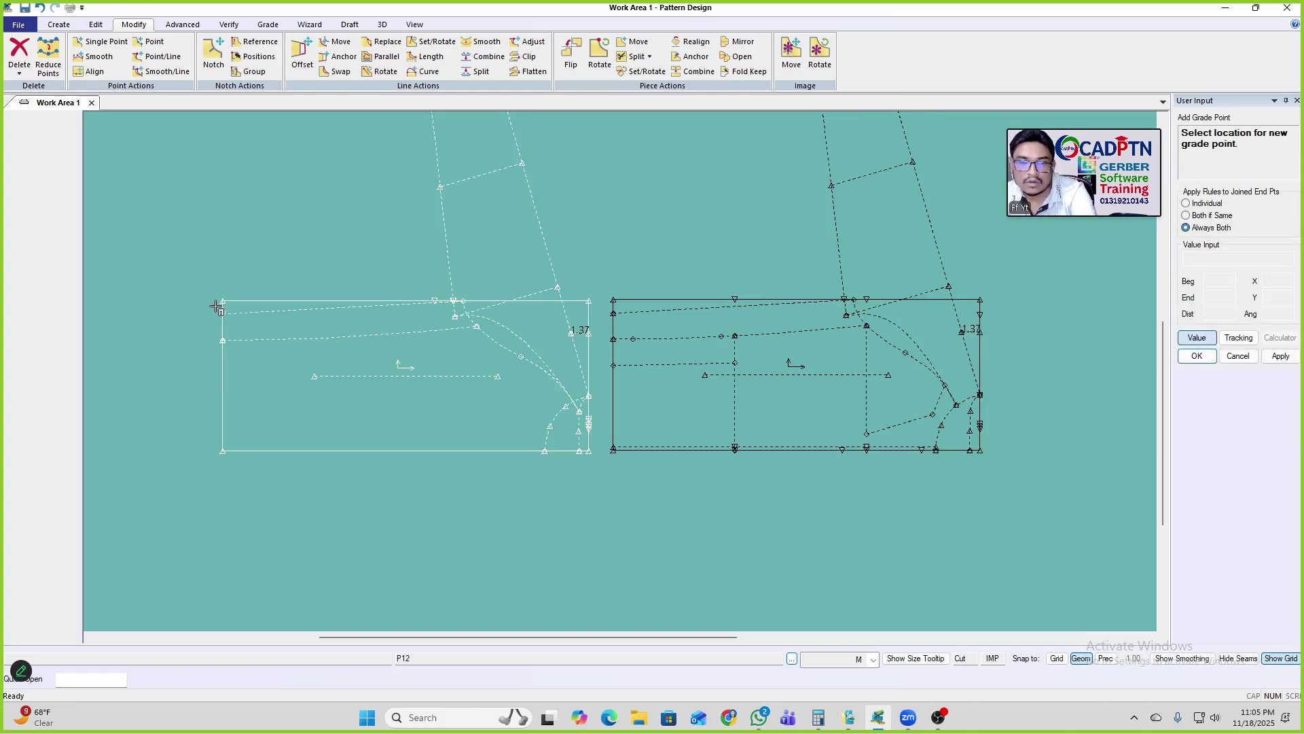
left_click(223, 300)
left_click(221, 313)
right_click(300, 275)
left_click(301, 275)
Step: Delete the points on draft piece P12's left edge where the upper internal lines meet it
key("d")
left_click_drag(175, 388, 236, 306)
right_click(414, 263)
left_click(414, 263)
Step: Apply Delete Point to the points along the upper part of draft piece P1's left edge
scroll(624, 319, "up", 2)
scroll(628, 323, "up", 1)
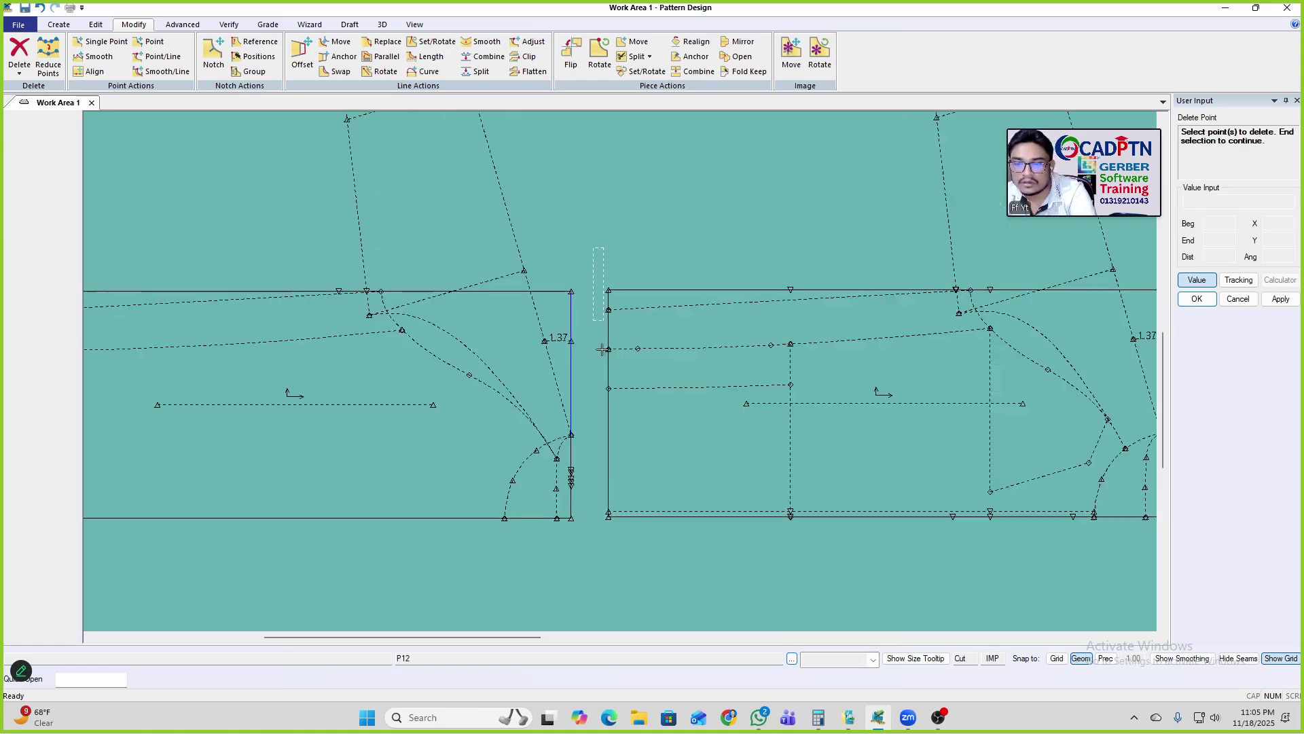
left_click_drag(591, 282, 632, 411)
right_click(724, 278)
left_click(754, 284)
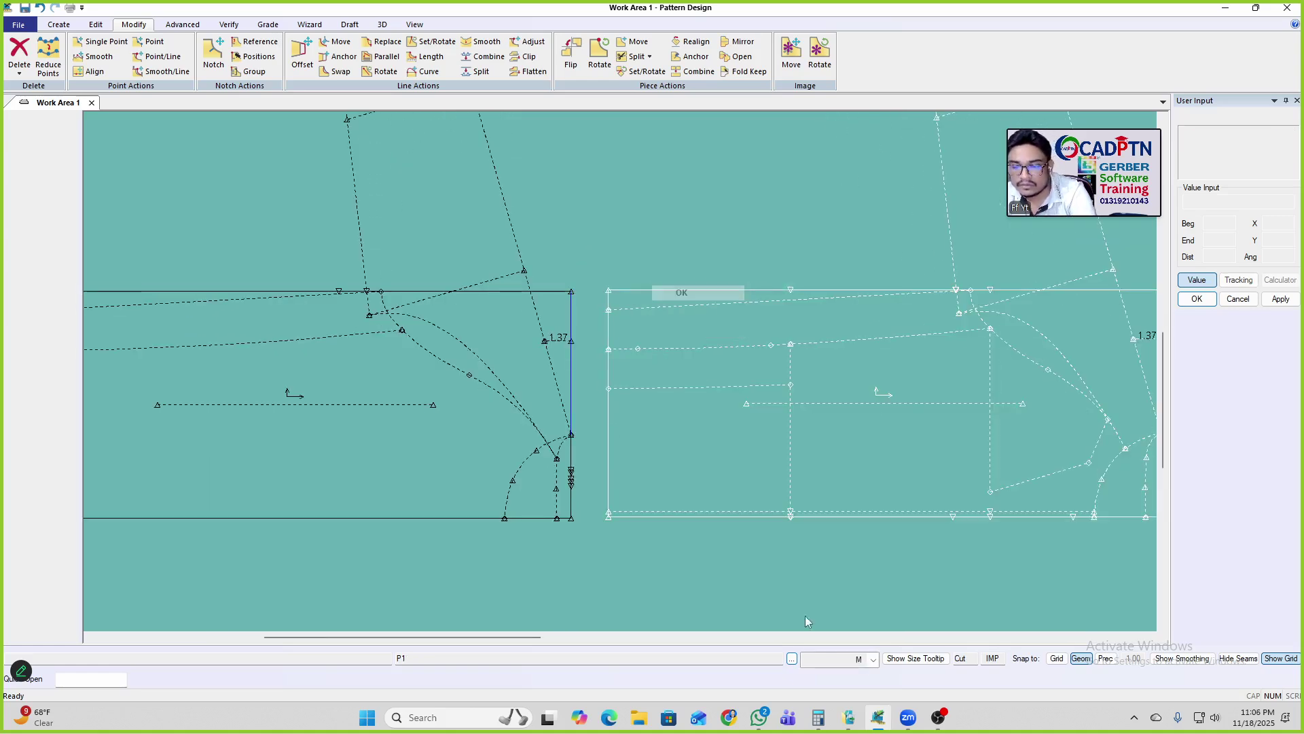
Step: Switch to AccuMark Explorer and open the LADIES-BLOUSE marker from the DATA90 storage area in Marker Making
left_click(849, 718)
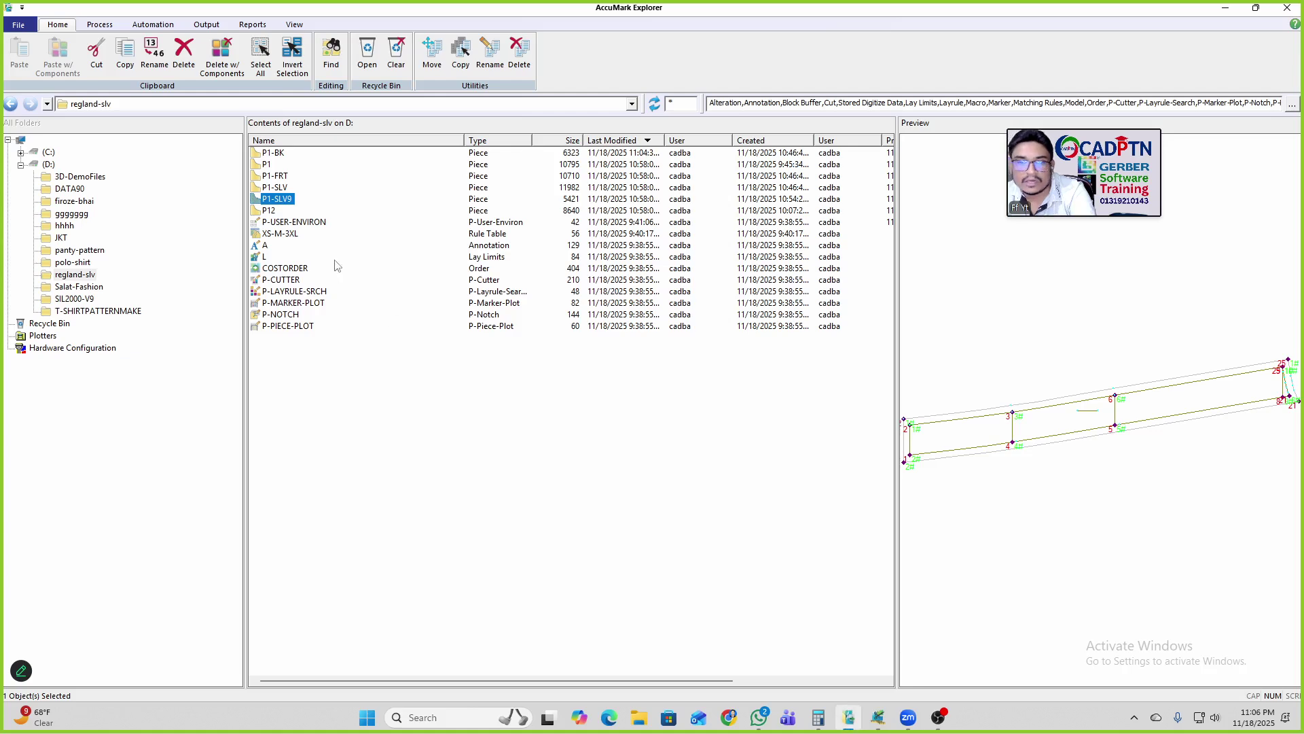
left_click(70, 188)
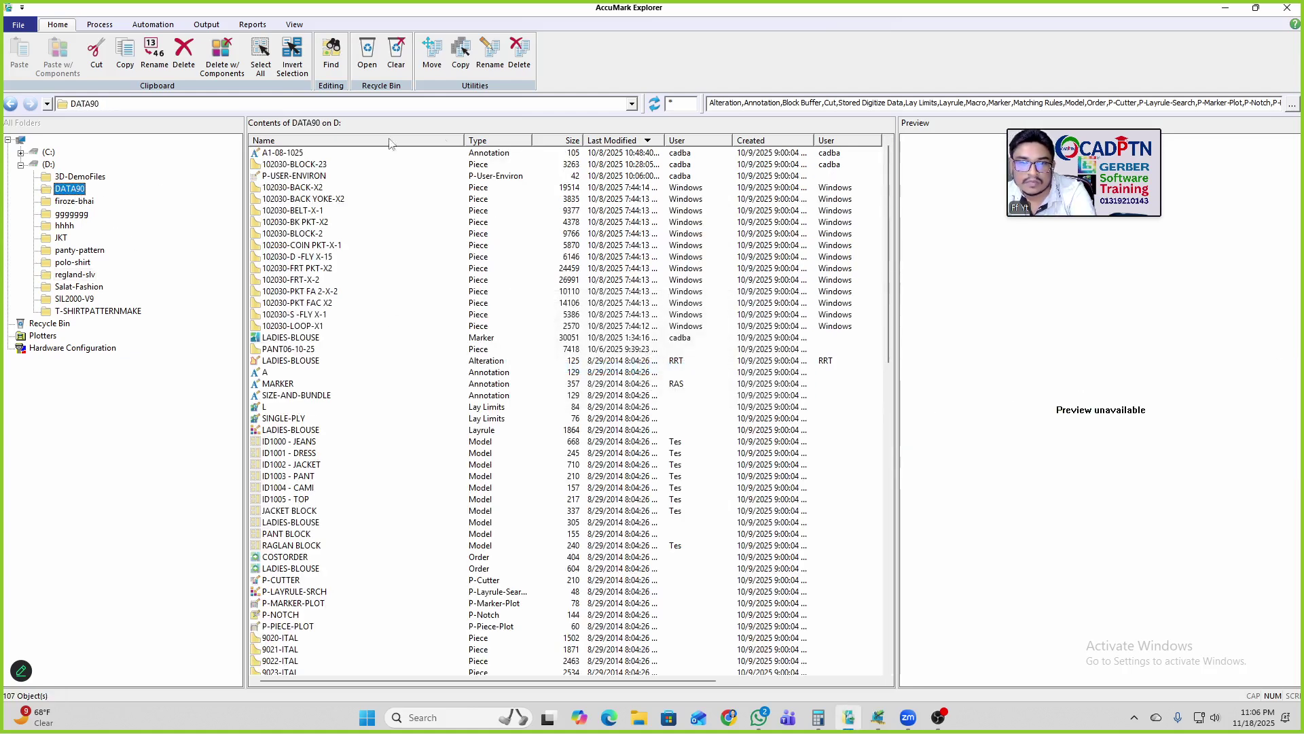
left_click(306, 337)
right_click(299, 338)
mouse_move(353, 342)
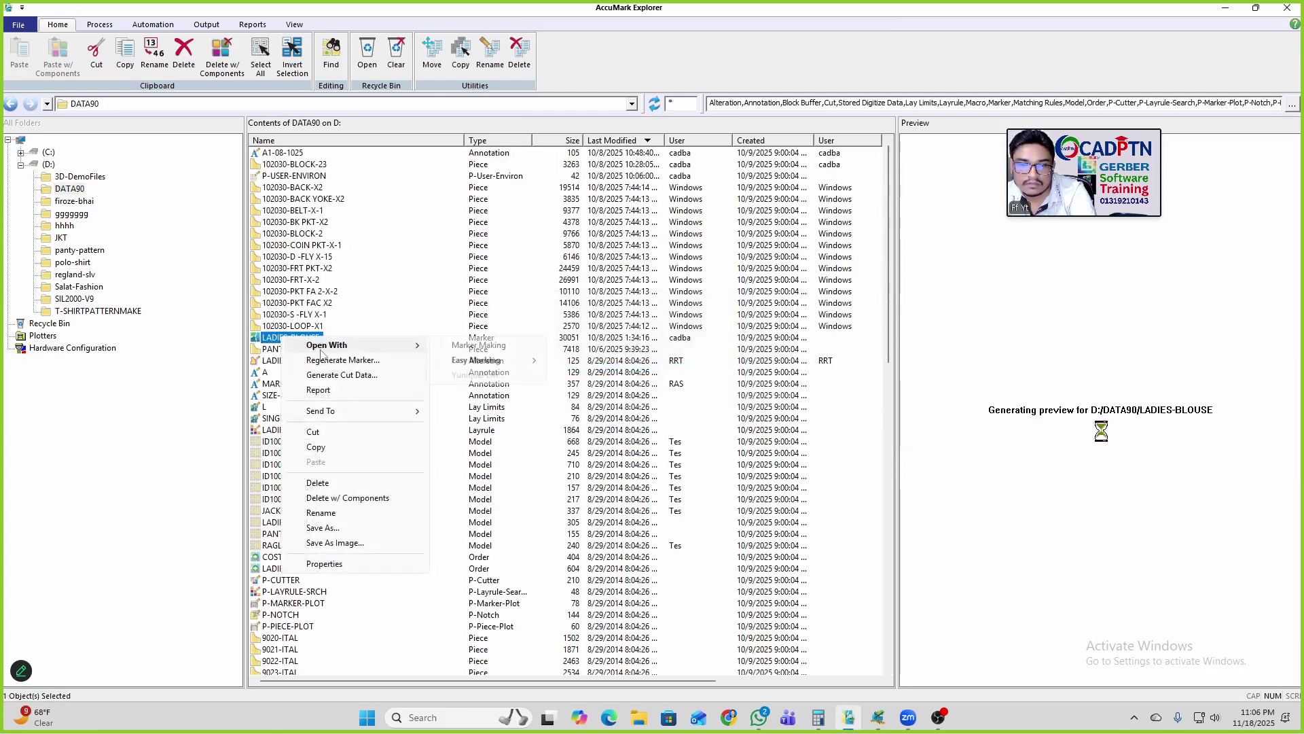
left_click(469, 343)
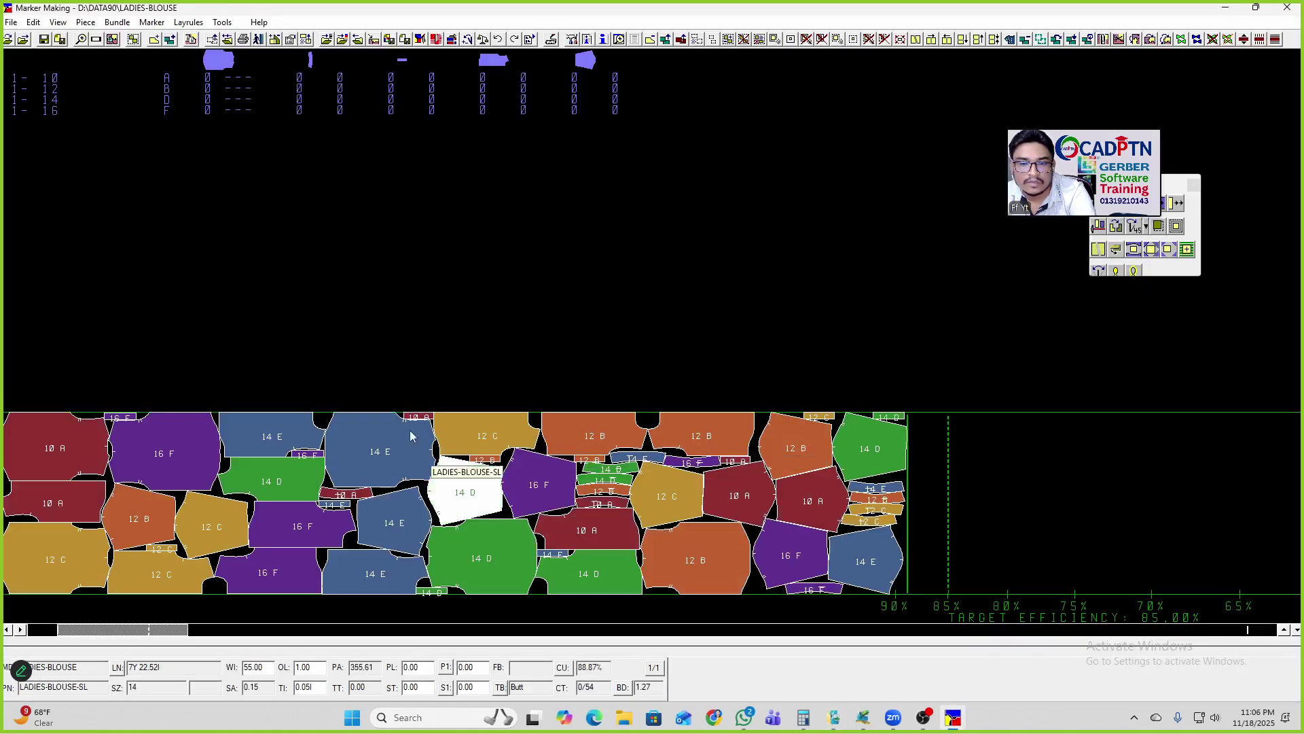
Step: Set up the LADIES-BLOUSE marker for plotting with the SIZE-AND-BUNDLE annotation in MarkPlot, and return to the marker
left_click(11, 22)
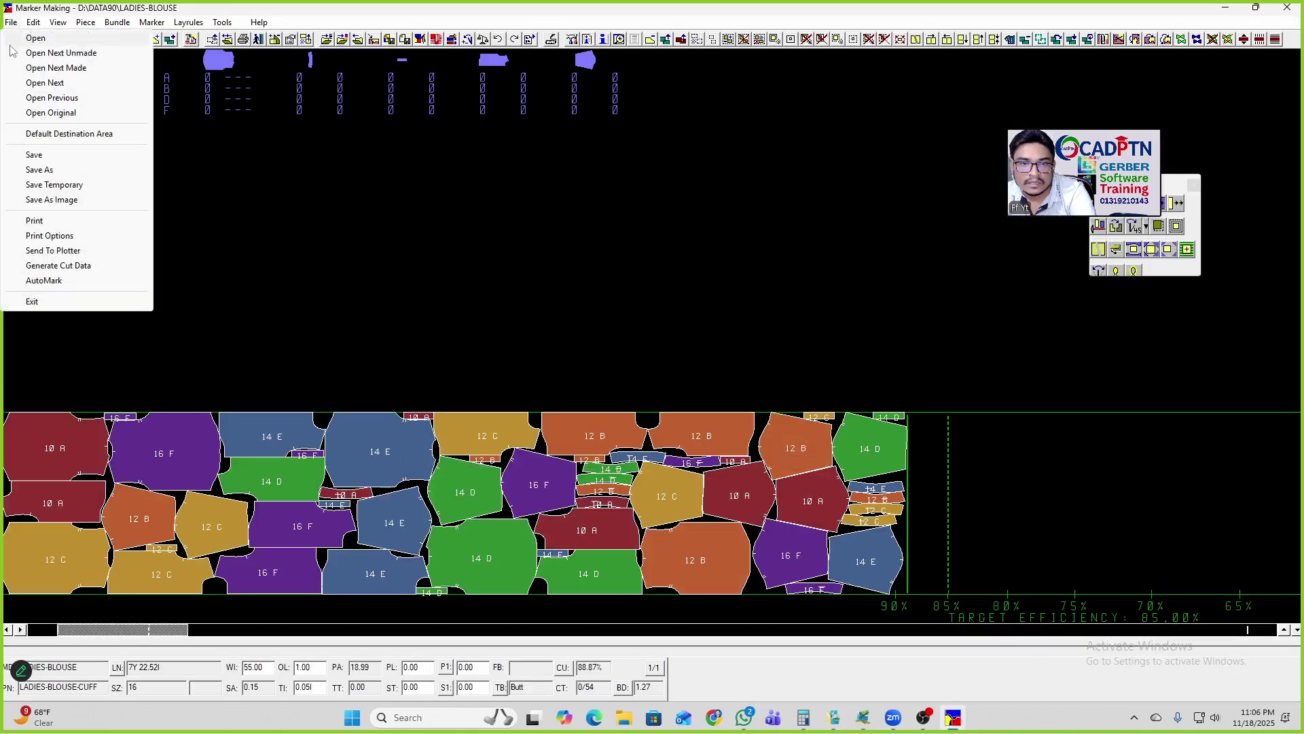
left_click(53, 251)
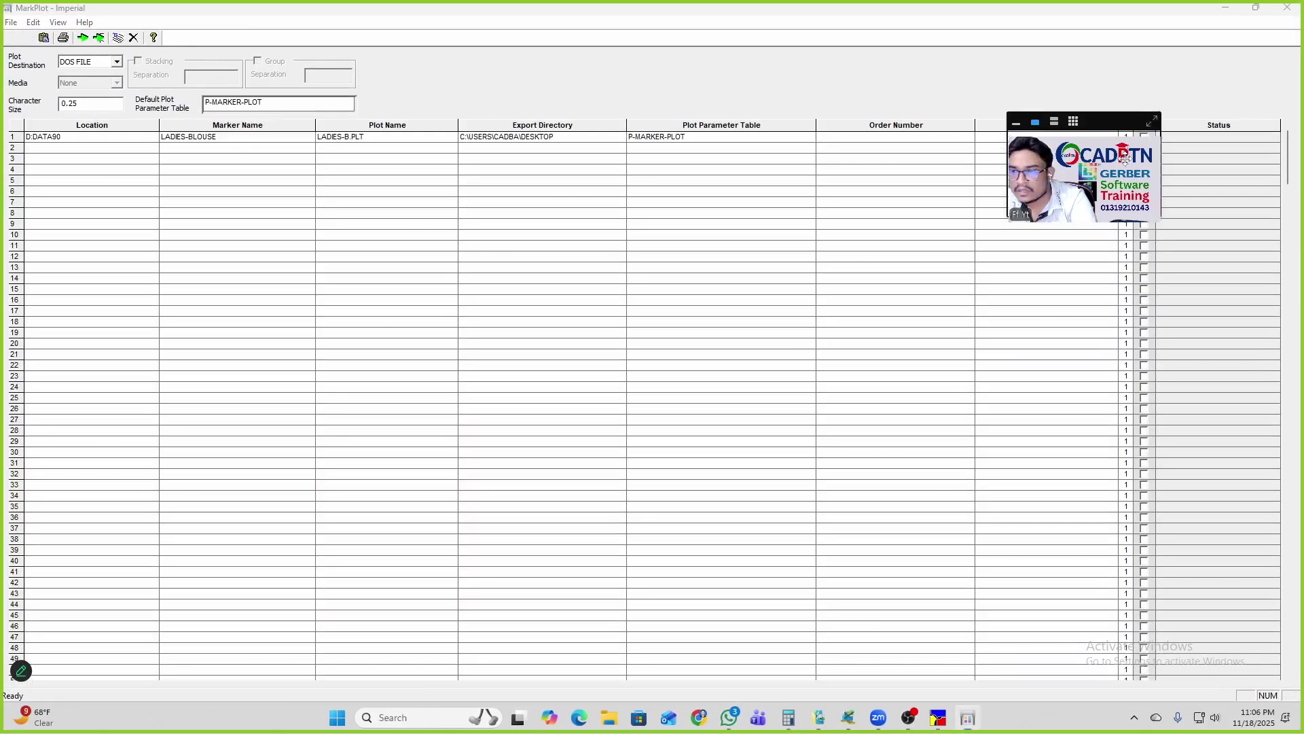
left_click(1115, 139)
left_click(1114, 138)
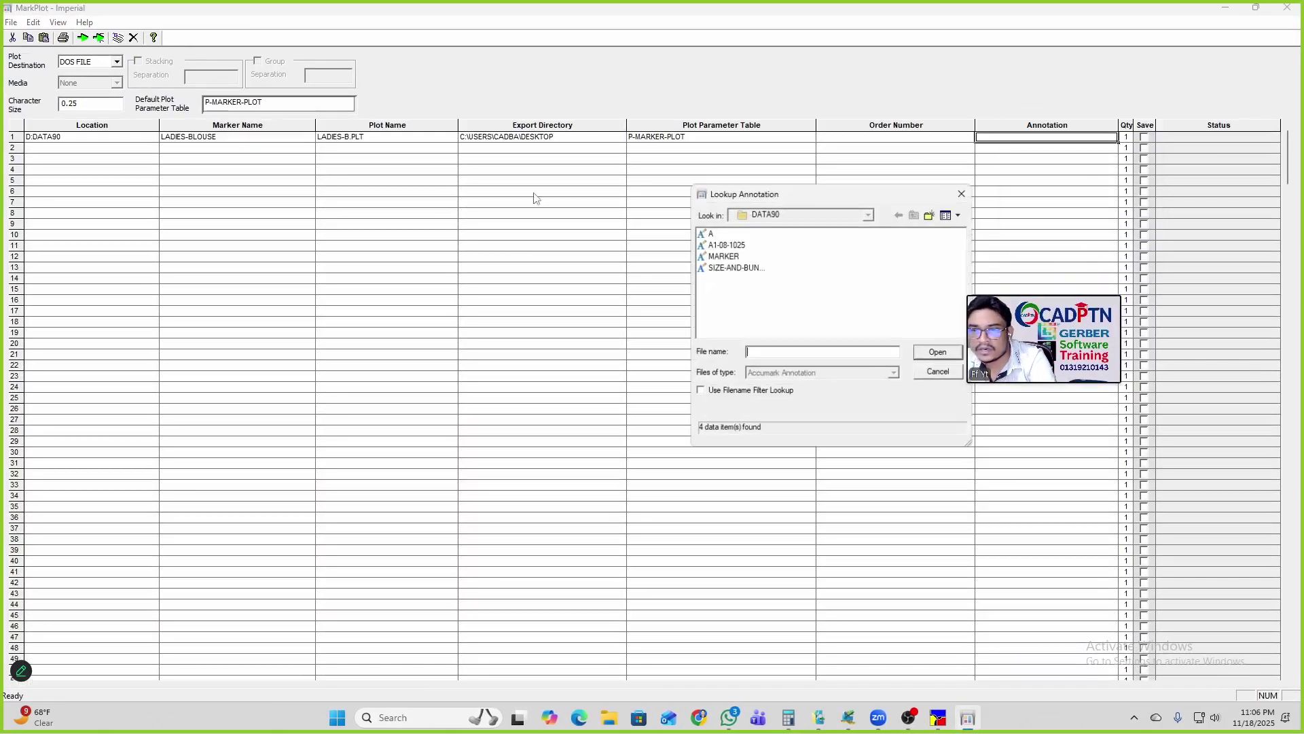
double_click(734, 267)
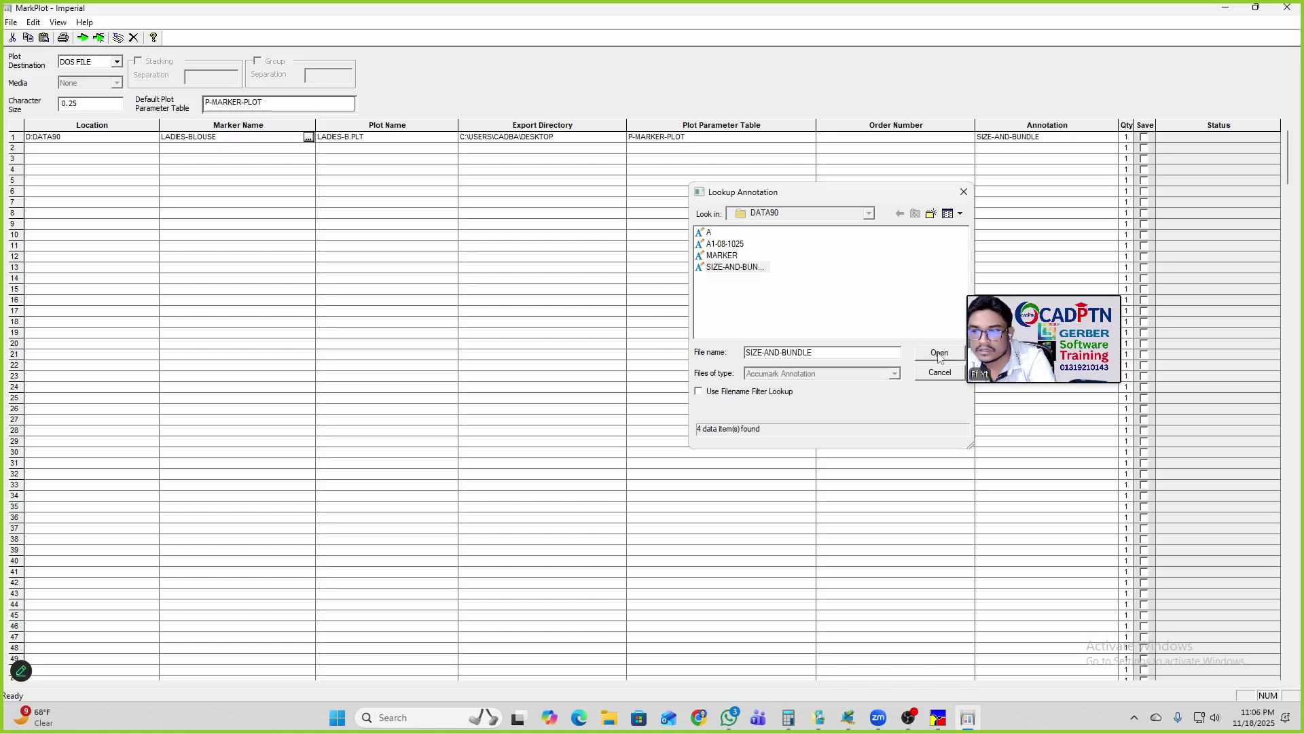
left_click(968, 140)
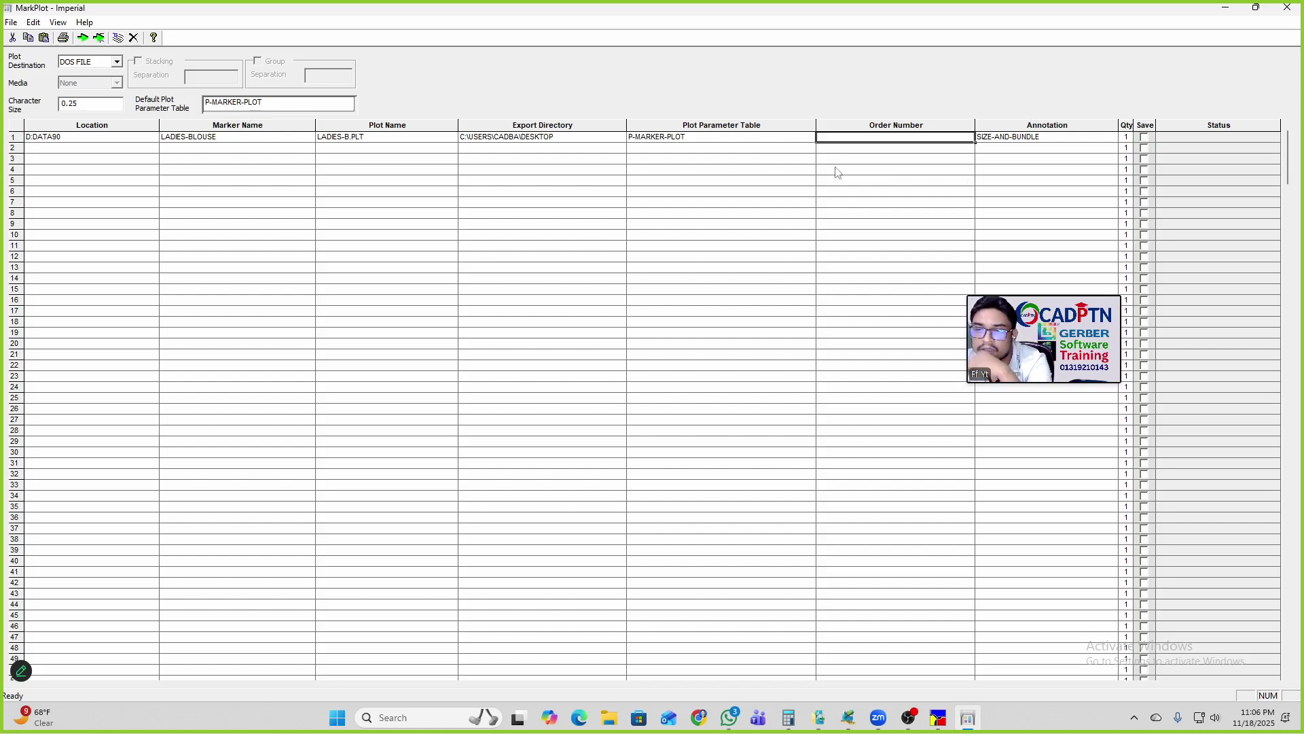
left_click(1286, 10)
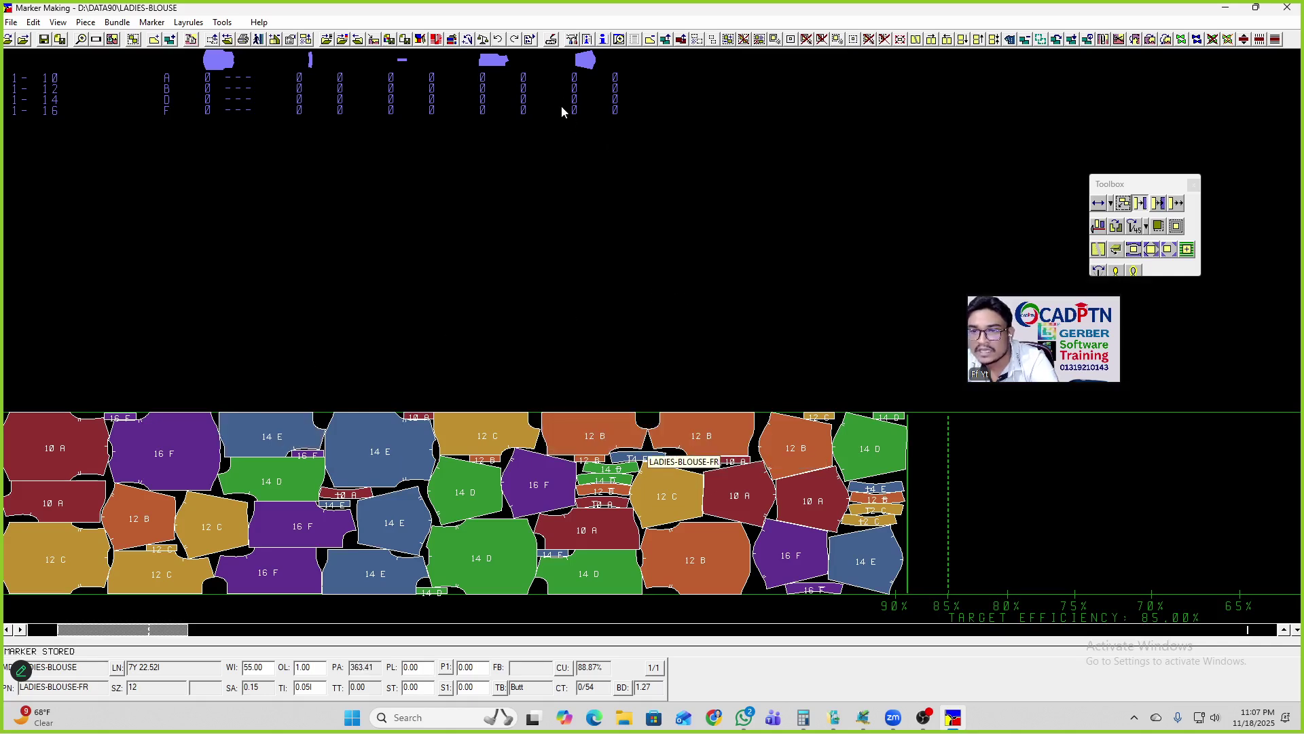
left_click(715, 719)
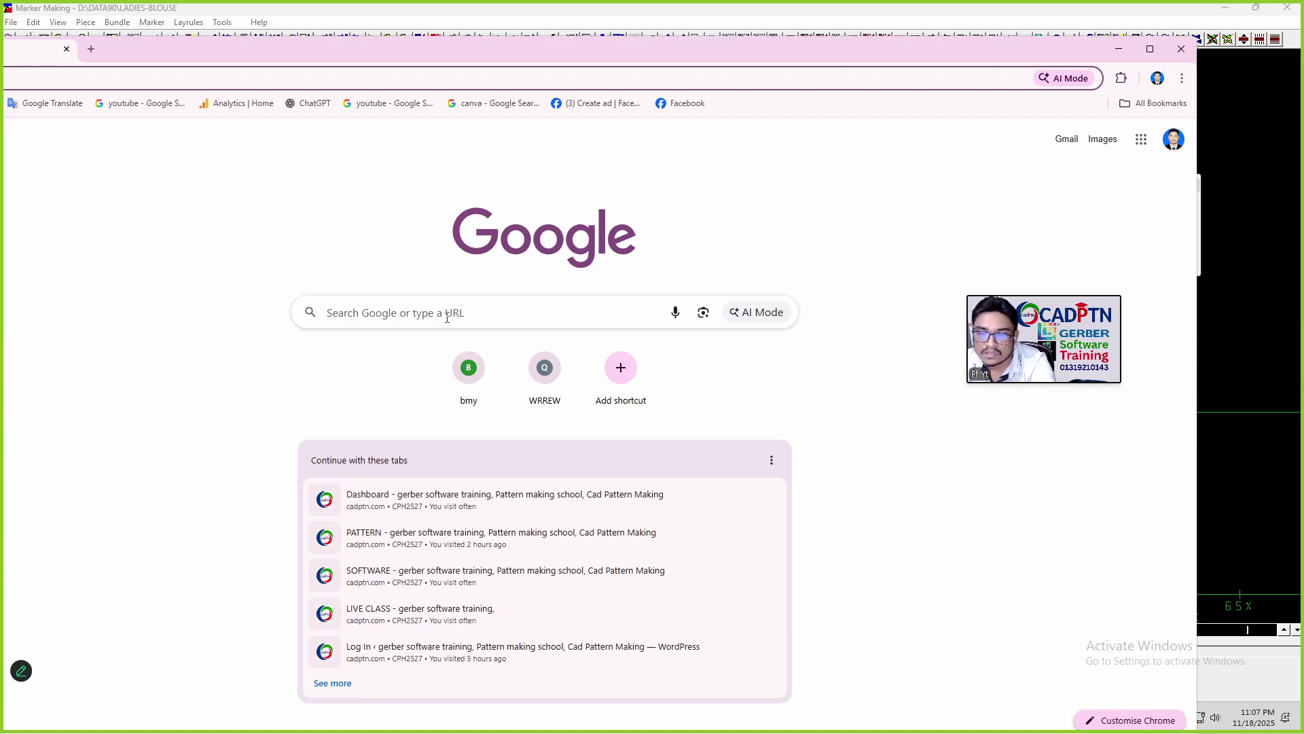
left_click(915, 195)
left_click(1182, 48)
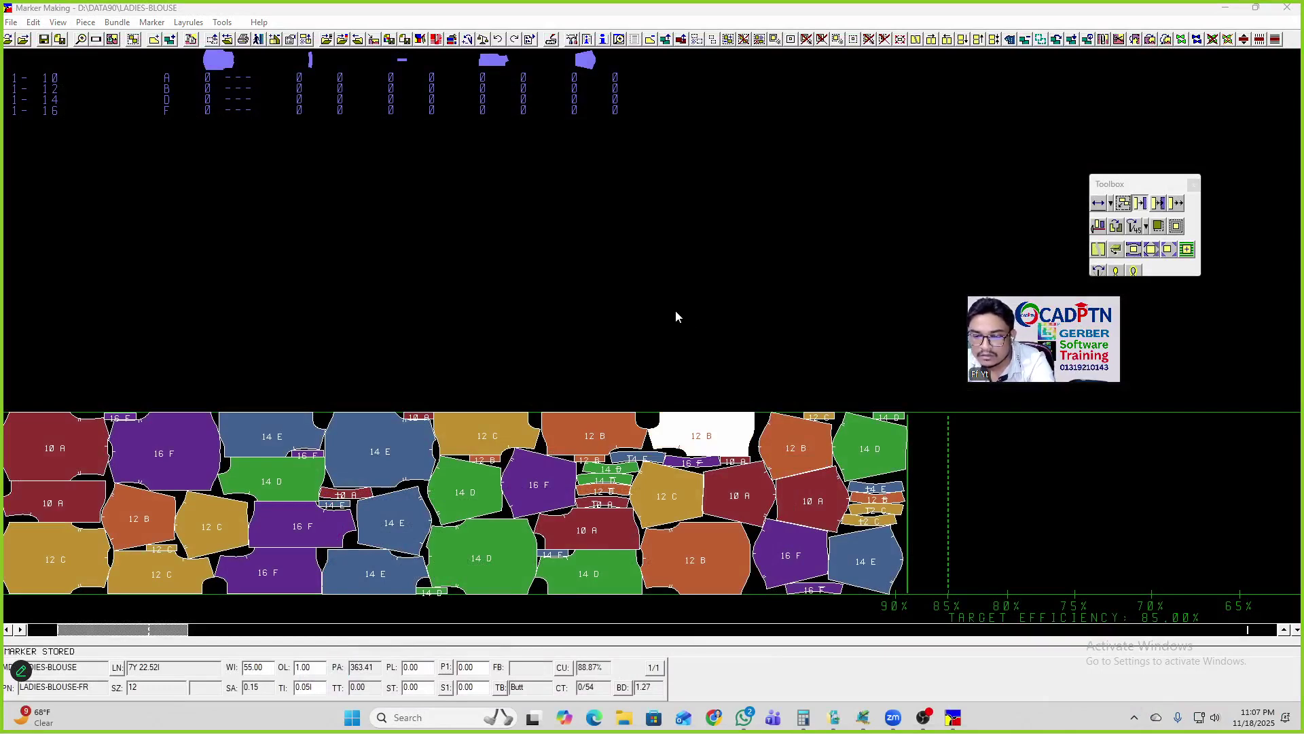
Step: Switch from Marker Making back to Pattern Design and view all pieces in the work area together
left_click_drag(1035, 344, 1213, 118)
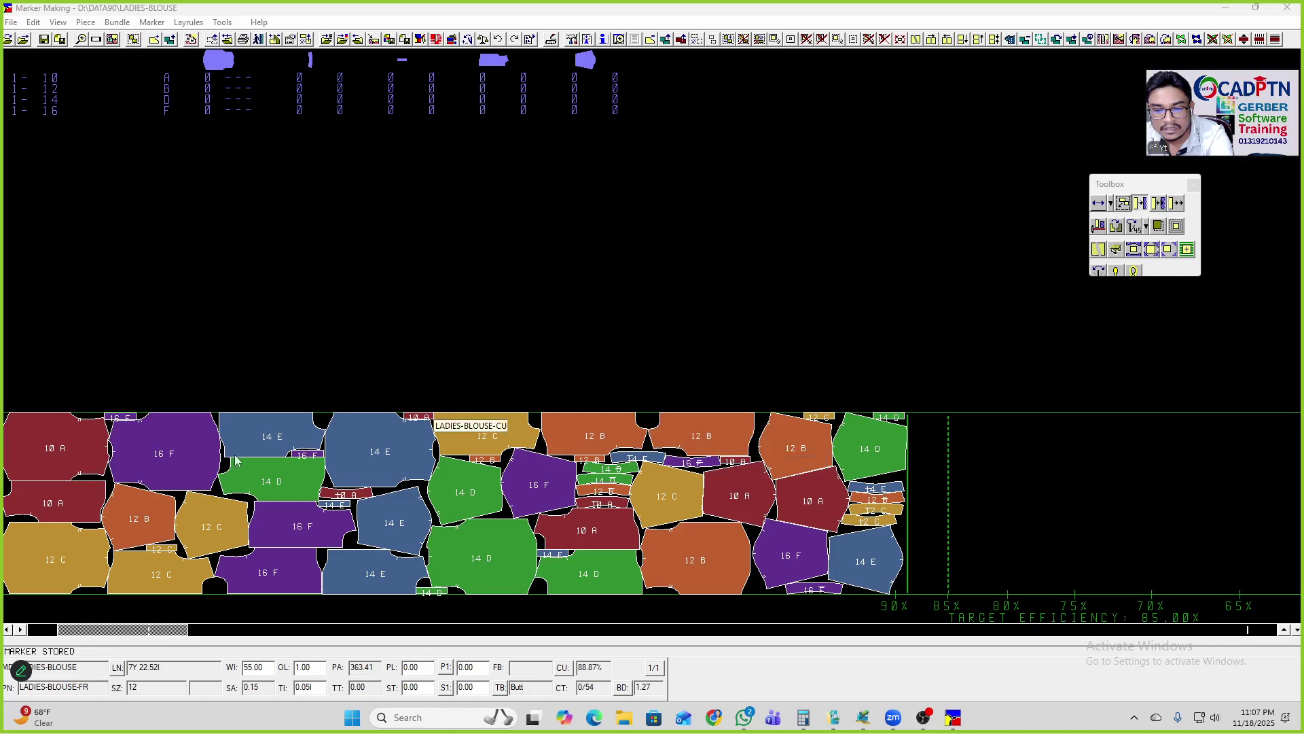
scroll(86, 479, "up", 4)
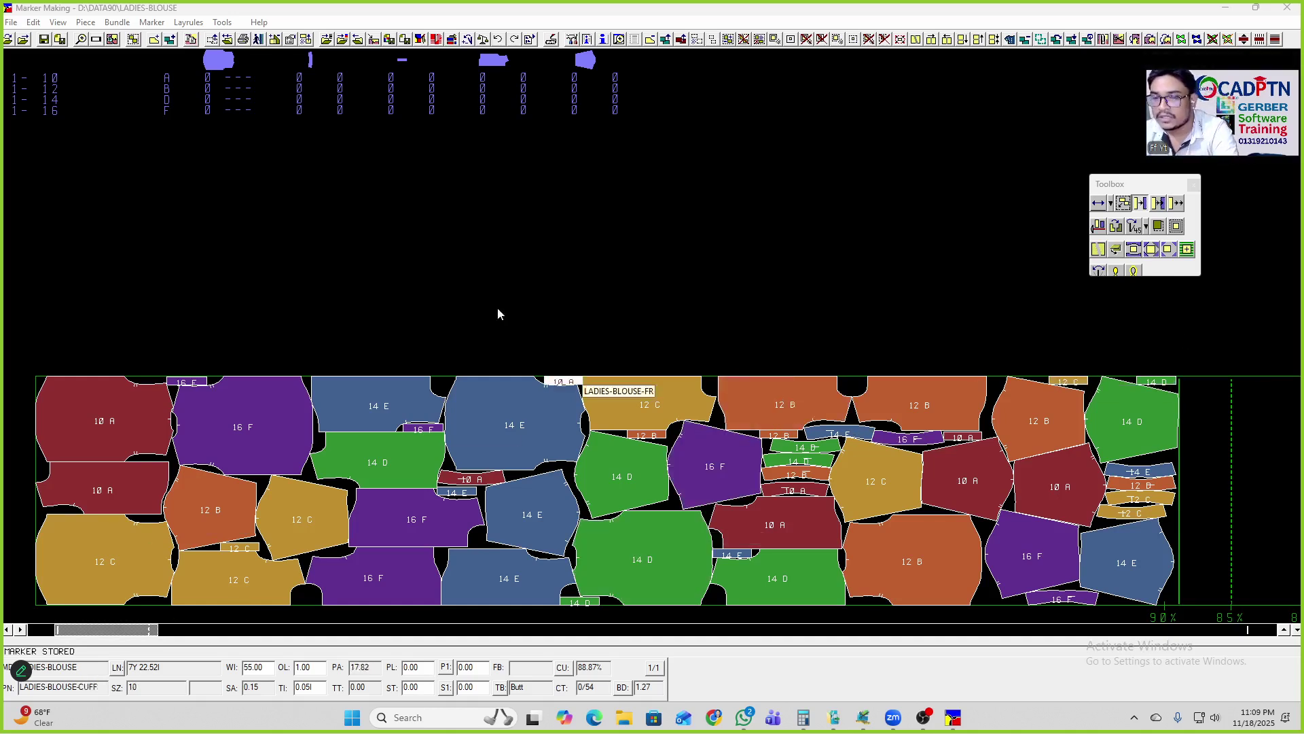
left_click(1225, 8)
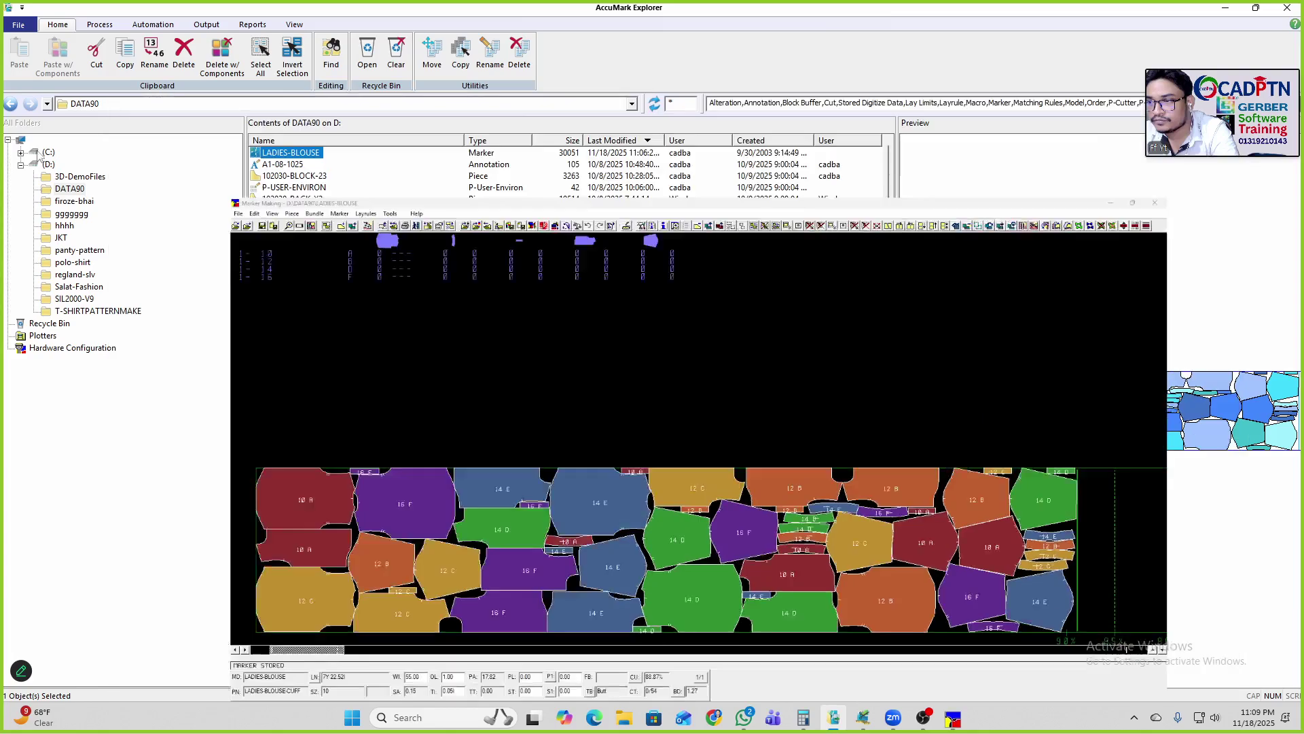
left_click(1225, 7)
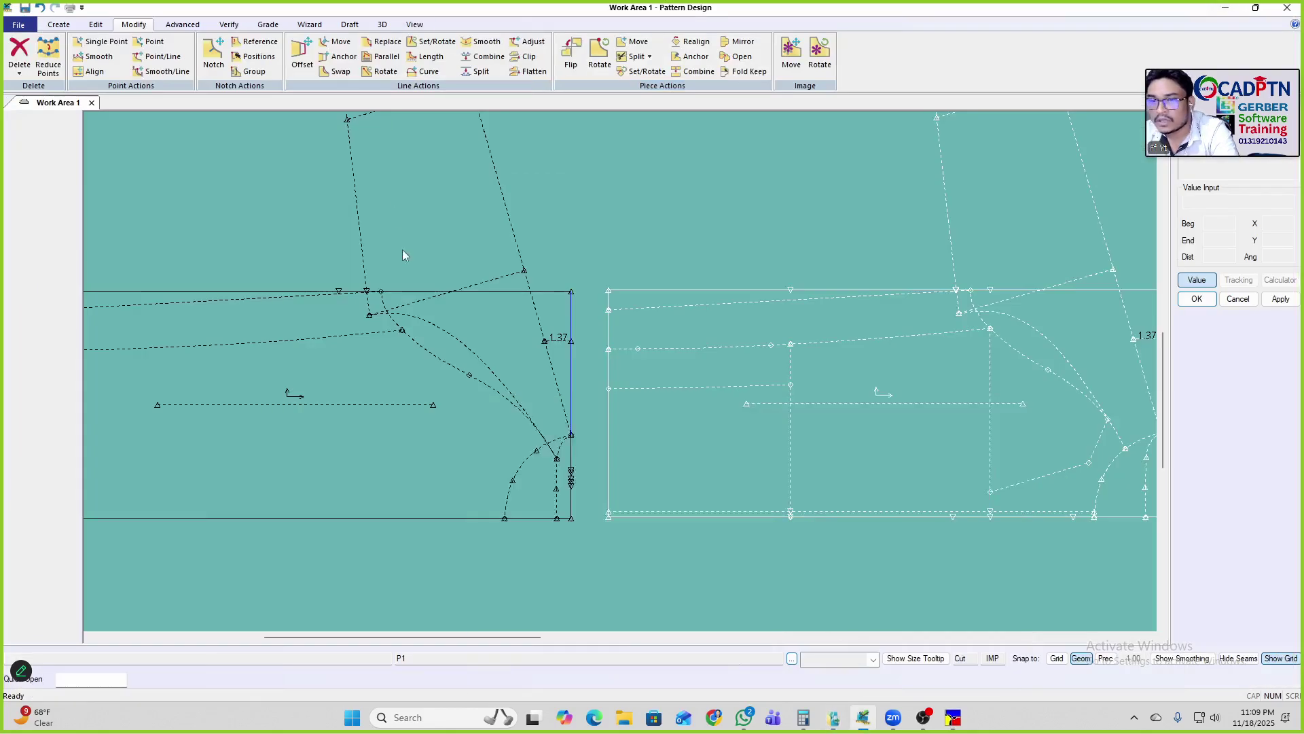
scroll(713, 331, "down", 7)
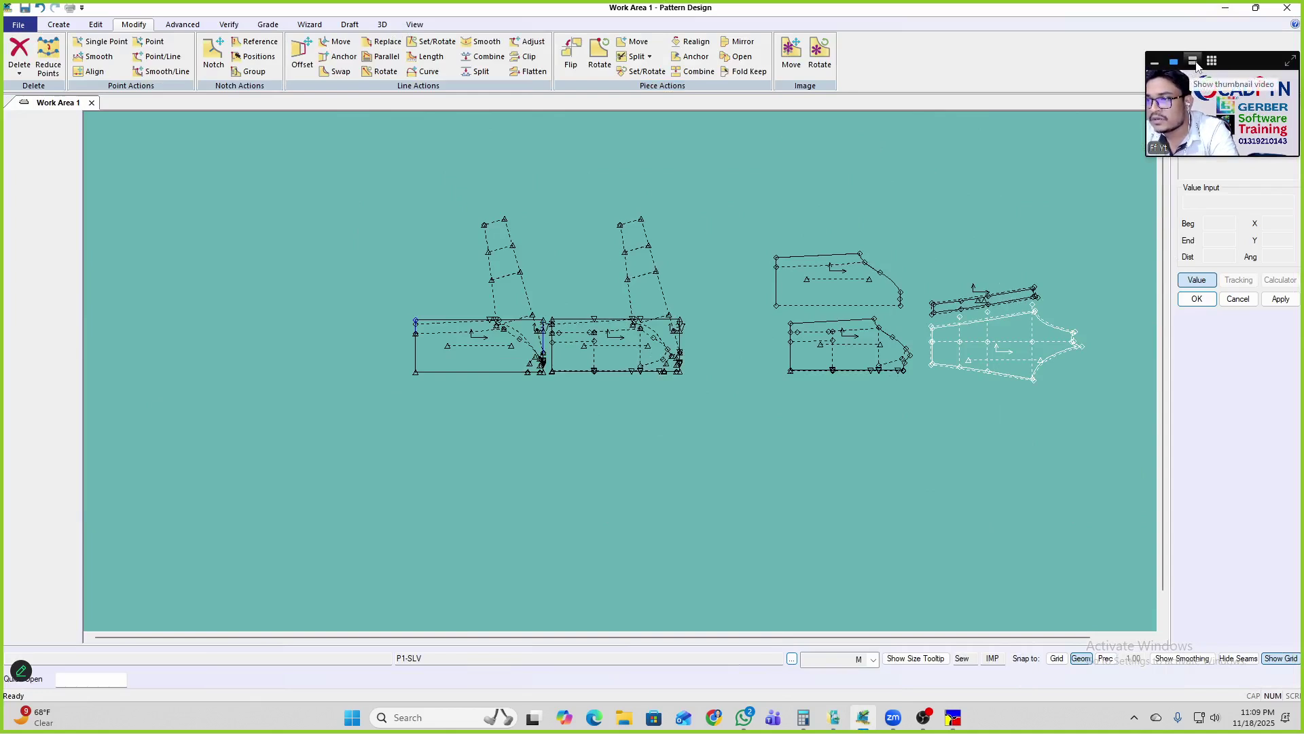
Step: Switch to the full Zoom meeting window, view the shared screen, and maximize the window
left_click(1196, 61)
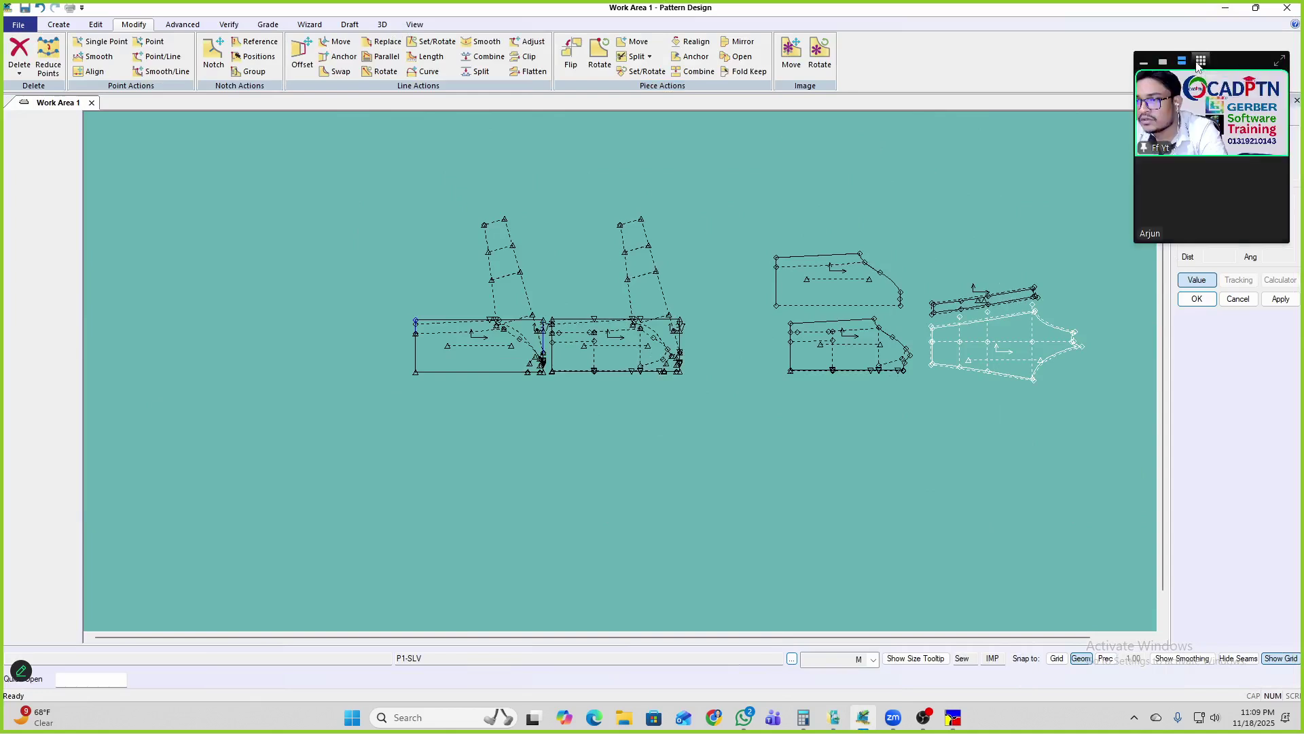
left_click(1273, 64)
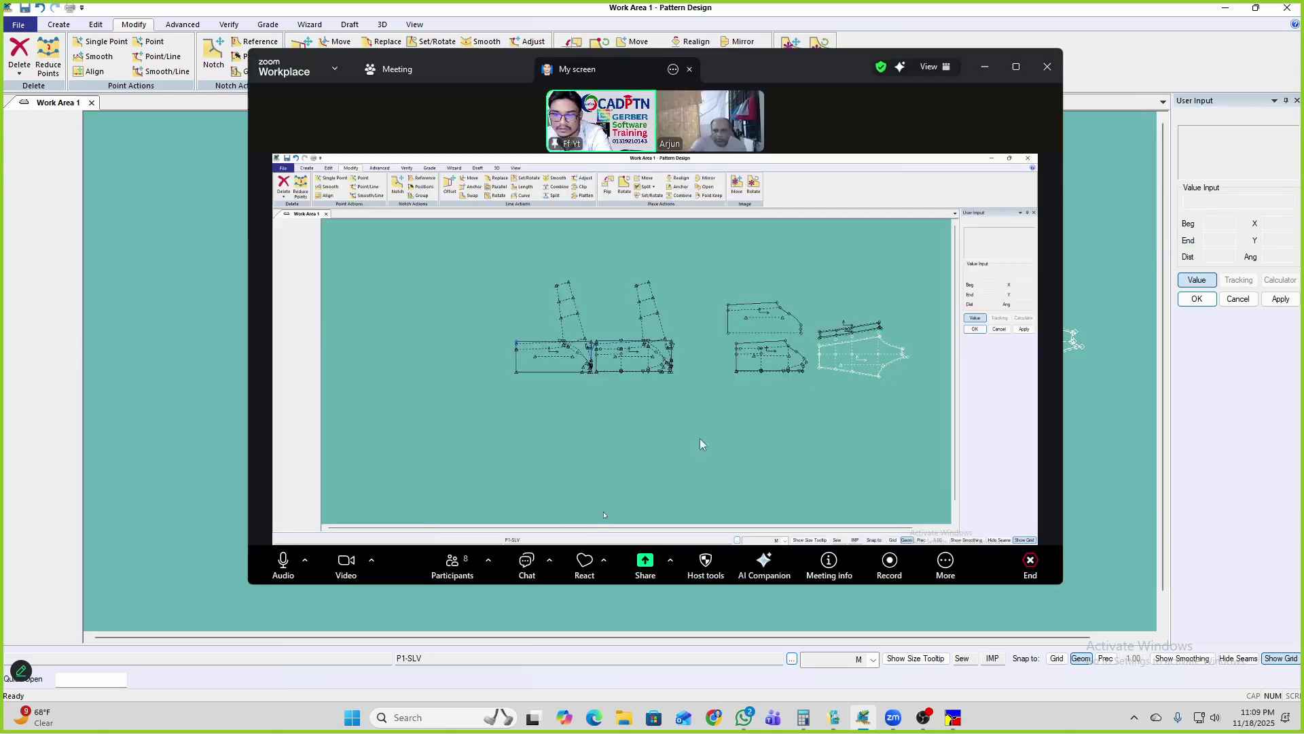
left_click(420, 70)
left_click(588, 71)
left_click(459, 72)
left_click(593, 72)
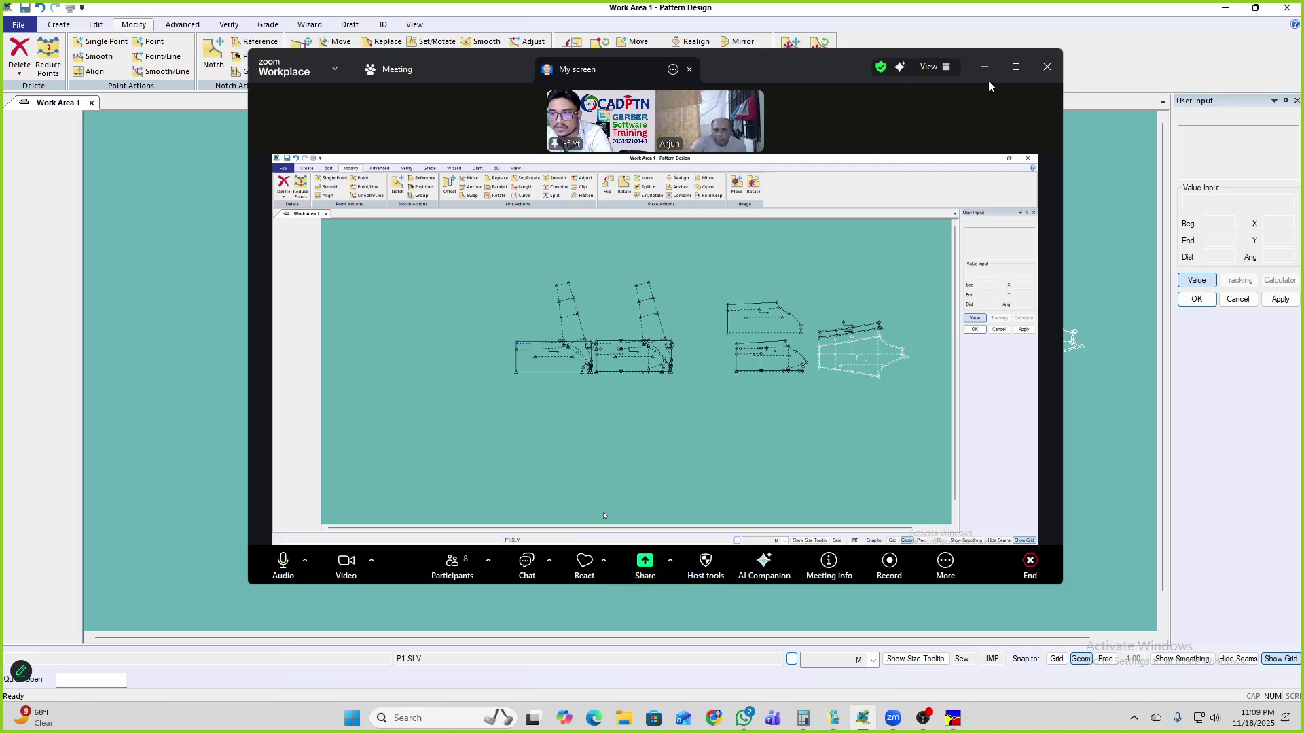
left_click(471, 72)
left_click(610, 72)
left_click(1016, 67)
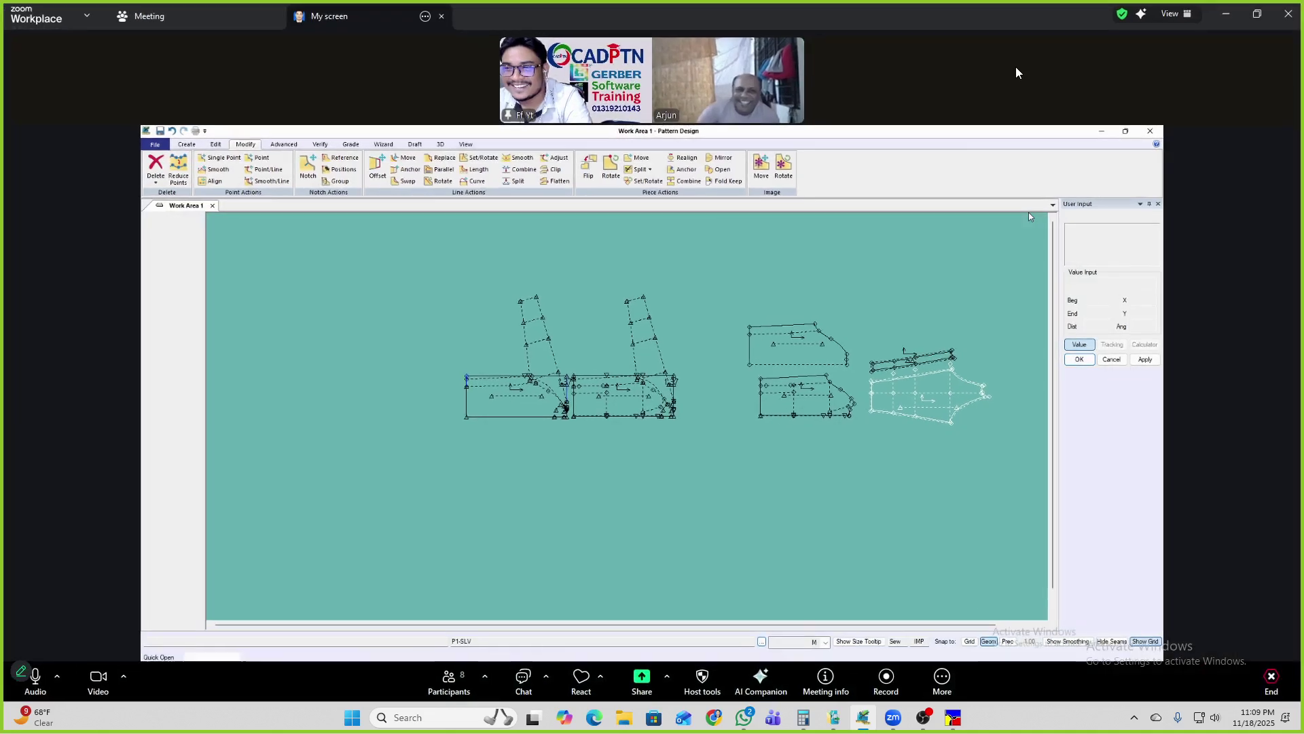